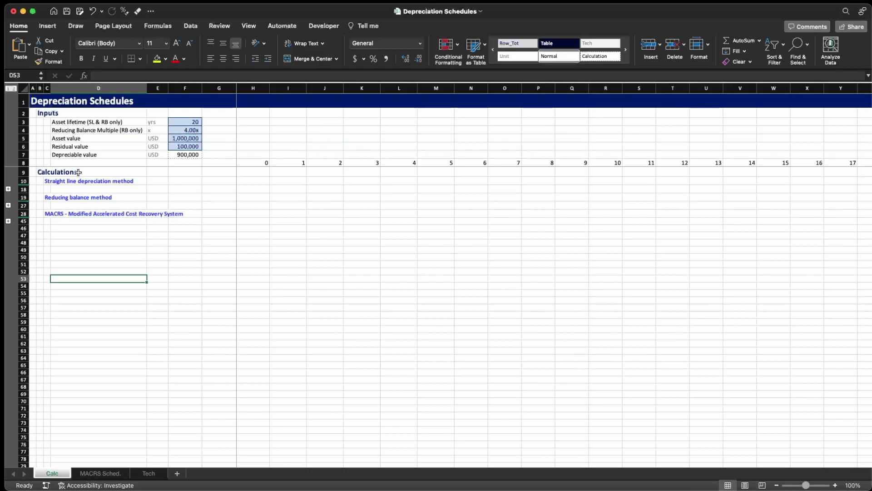
Review the rows of the Inputs section on the Calc sheet
left_click(42, 116)
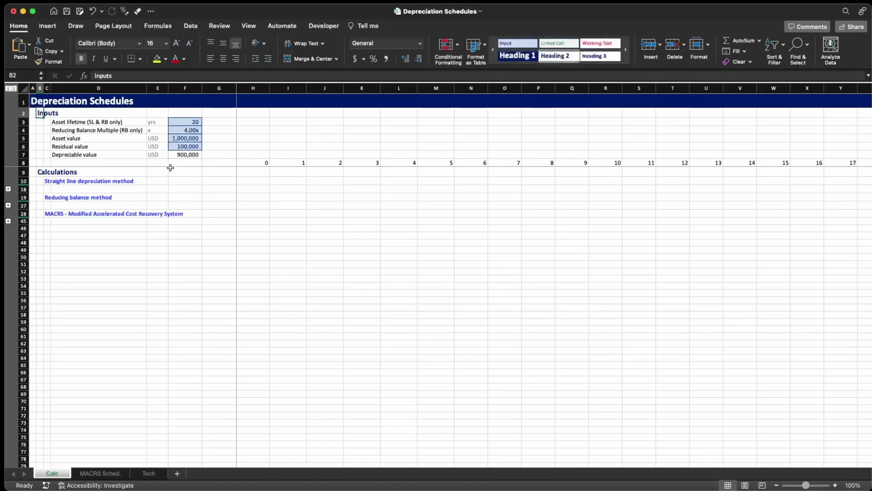
key("shift+space")
key("ctrl+Down")
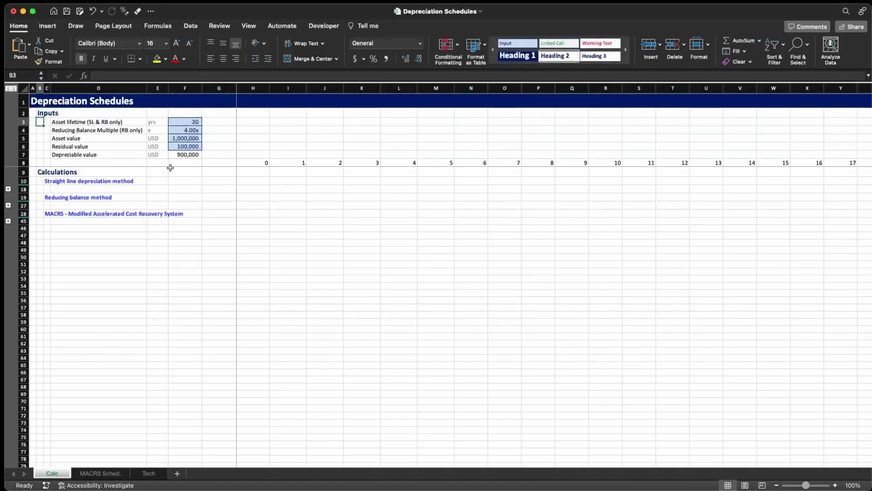
key("shift+space")
key("Down")
key("shift+space")
key("shift+Down")
key("shift+Down")
key("shift+Down")
key("shift+Down")
key("shift+Down")
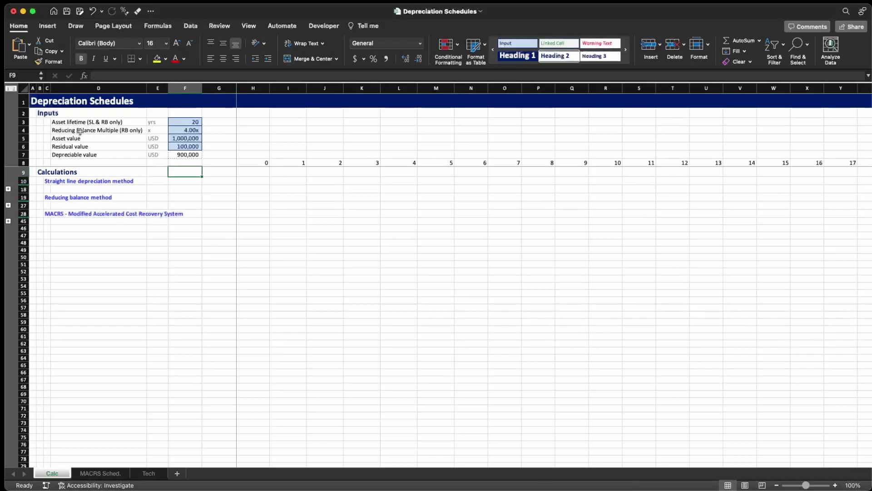
Examine the asset lifetime, reducing balance multiple, asset value and residual value inputs, plus the depreciable value formula in F7
left_click_drag(71, 122, 184, 123)
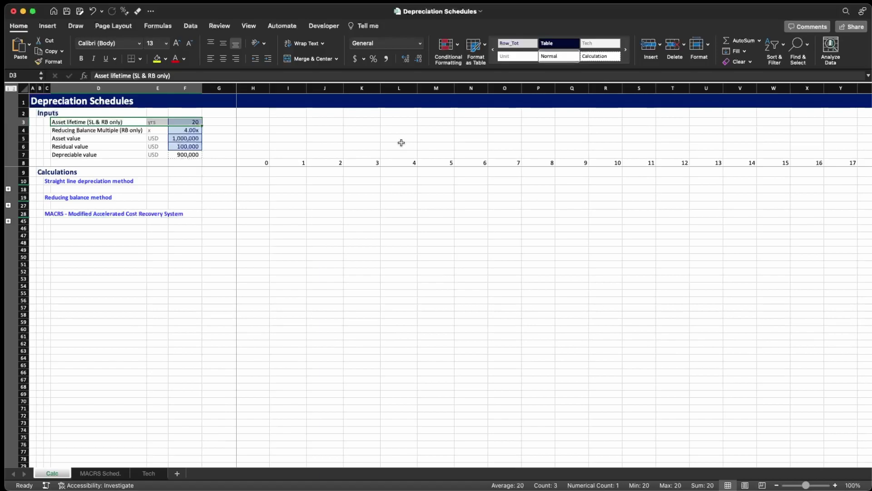
key("Down")
key("shift+space")
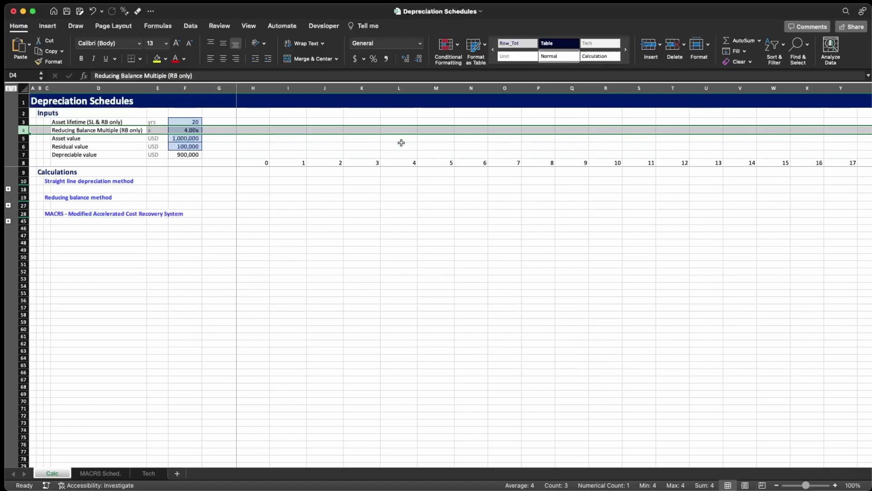
key("Down")
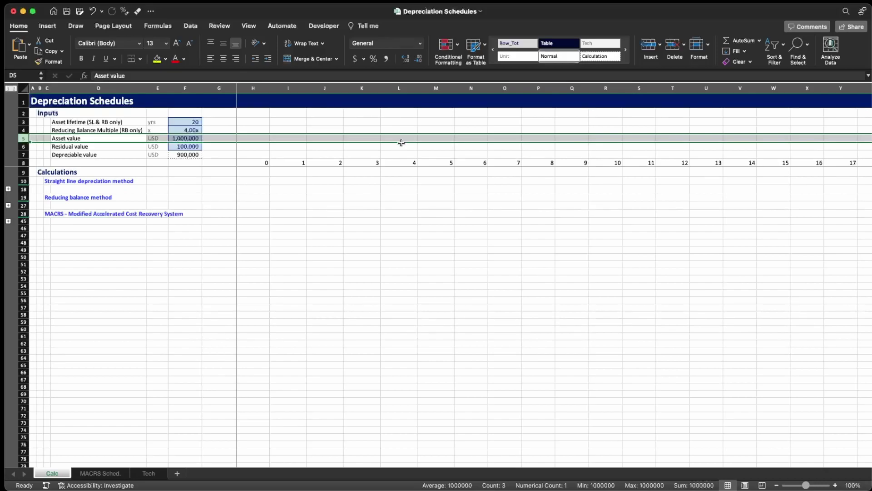
key("Down")
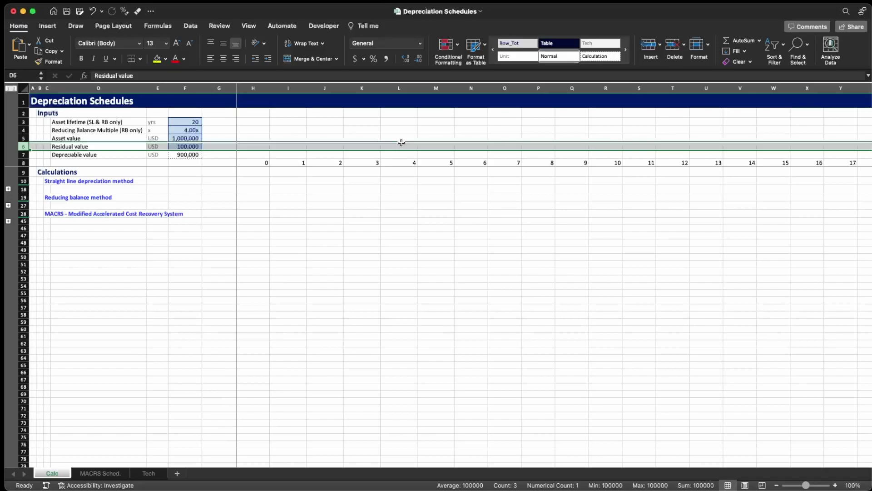
key("Down")
key("Right")
key("Right")
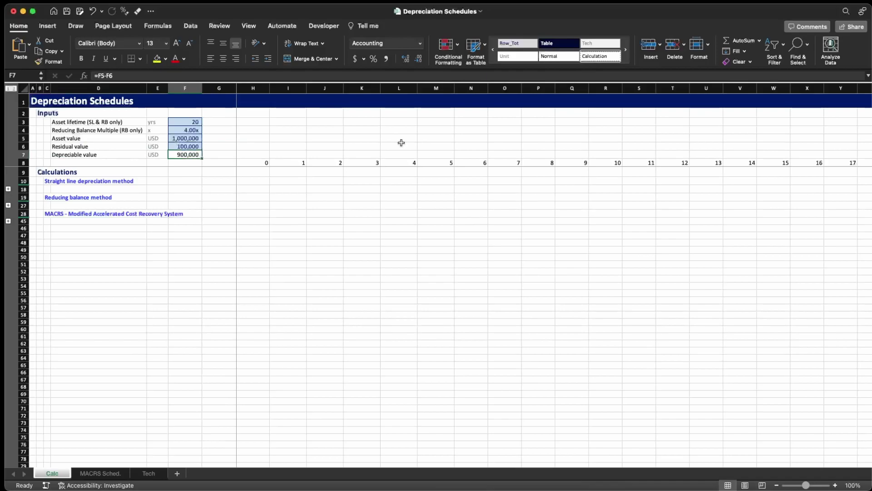
key("F2")
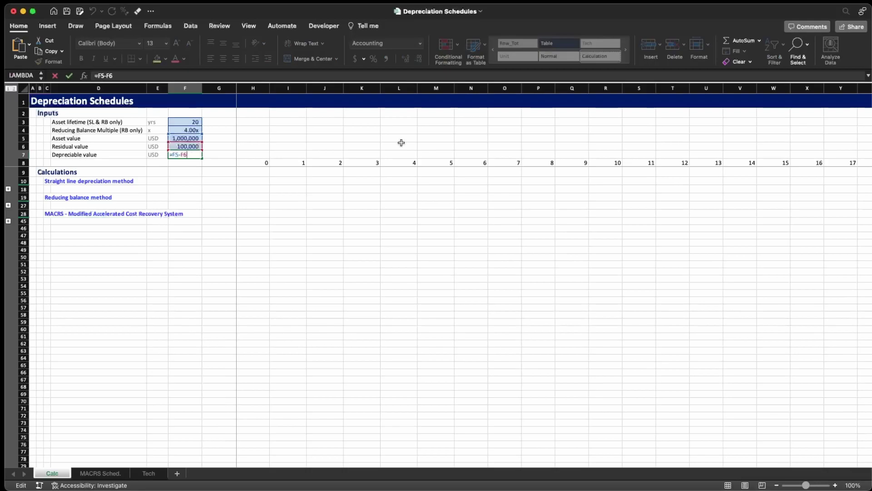
key("Escape")
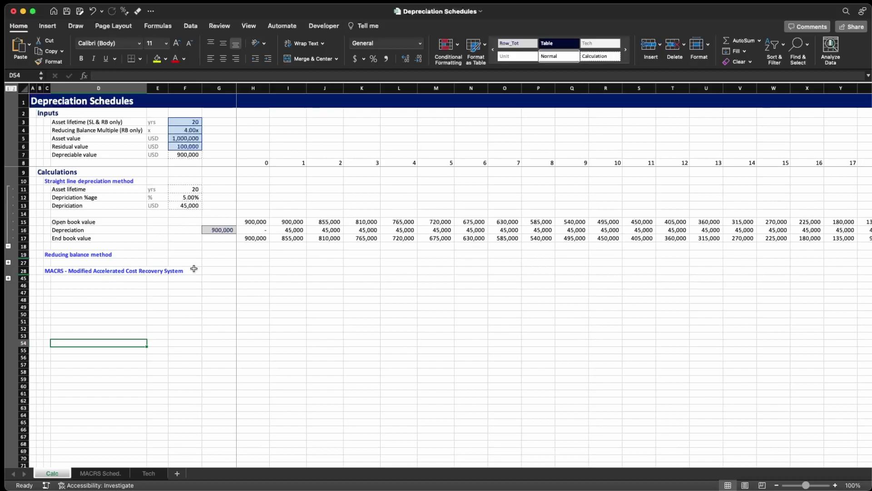
Expand the straight line depreciation section and examine its asset lifetime link and depreciation percentage formula in F12
left_click(91, 189)
left_click_drag(92, 189, 191, 206)
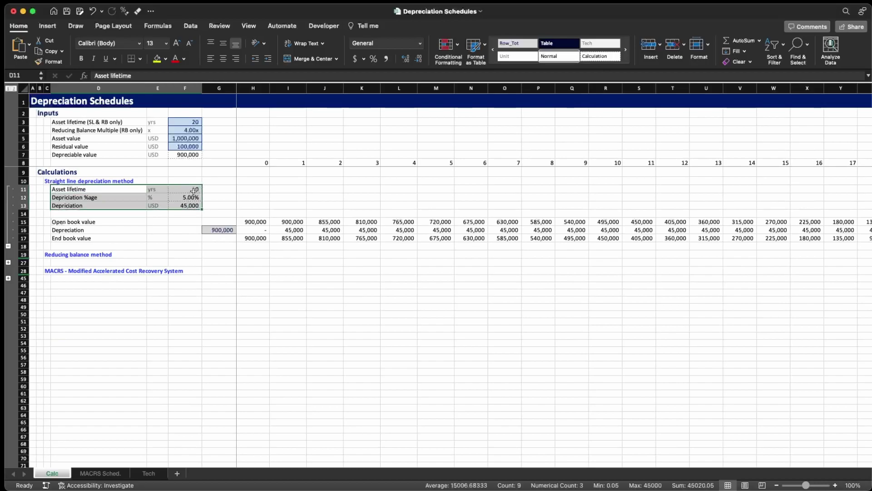
left_click(193, 190)
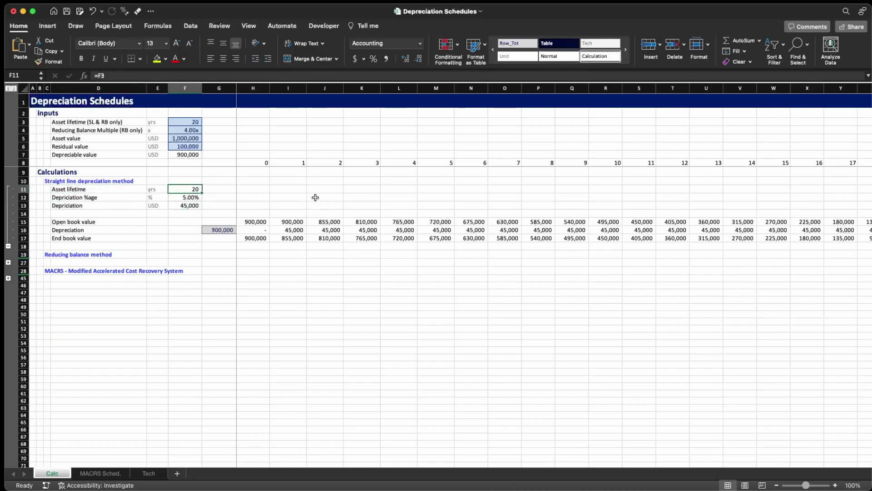
key("Down")
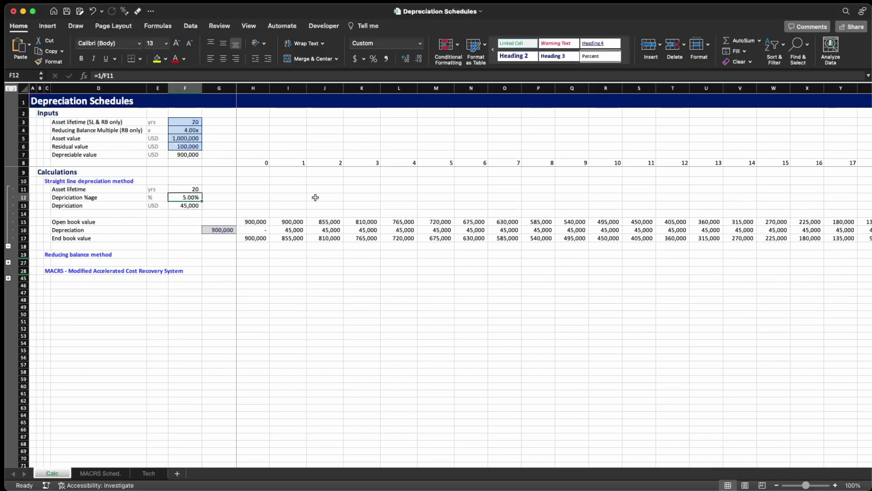
key("F2")
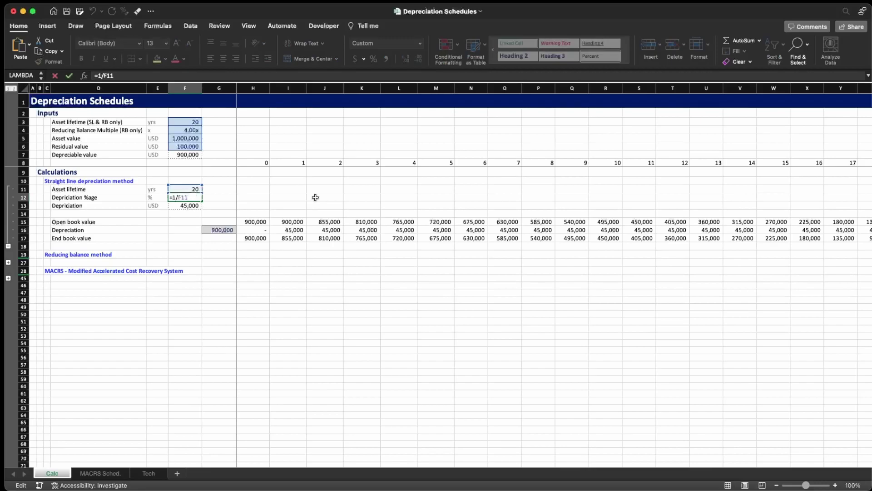
key("Escape")
Set the asset lifetime input to 10 years and check the straight line depreciation percentage
left_click(186, 123)
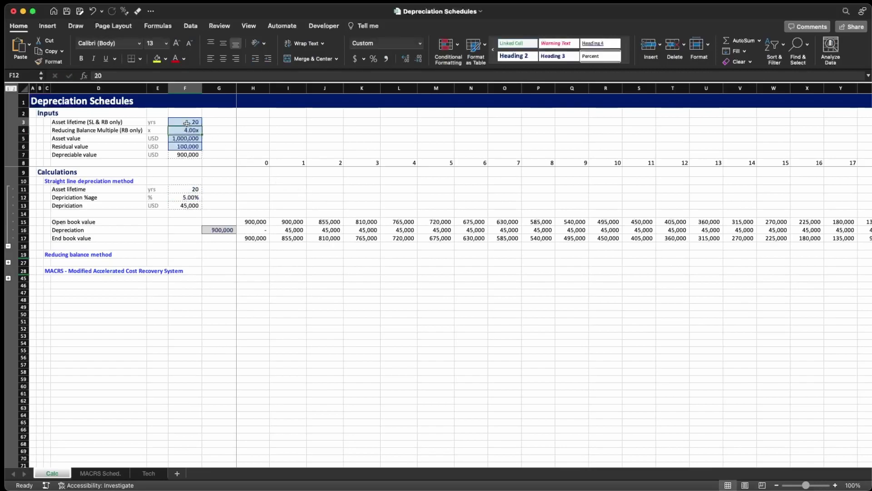
type("10")
key("Return")
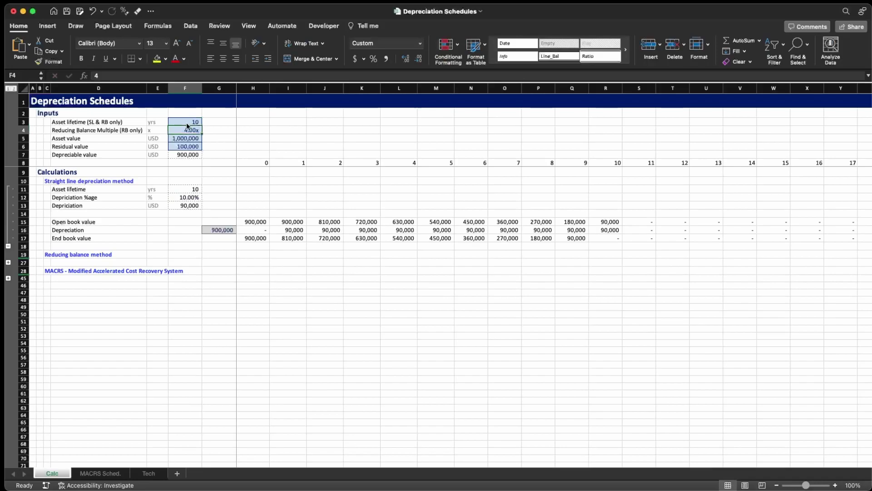
left_click(182, 197)
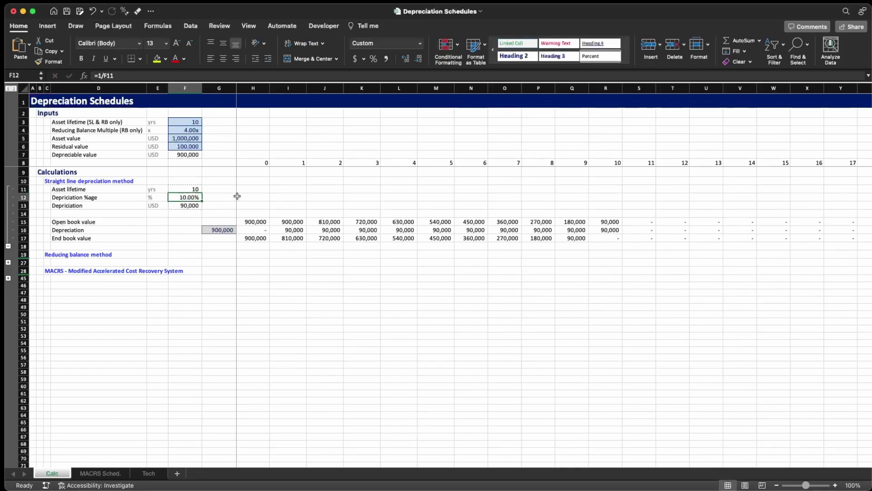
Examine the formula behind the straight line depreciation amount in F13
key("Up")
key("Down")
key("Down")
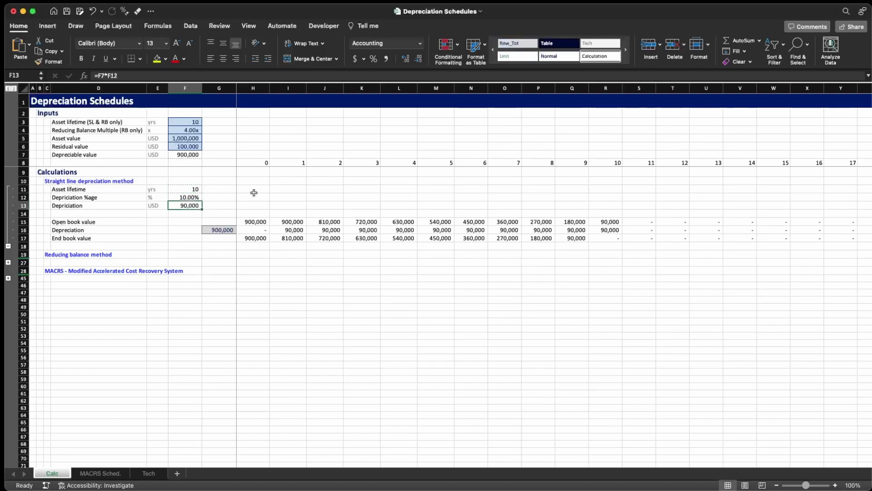
key("F2")
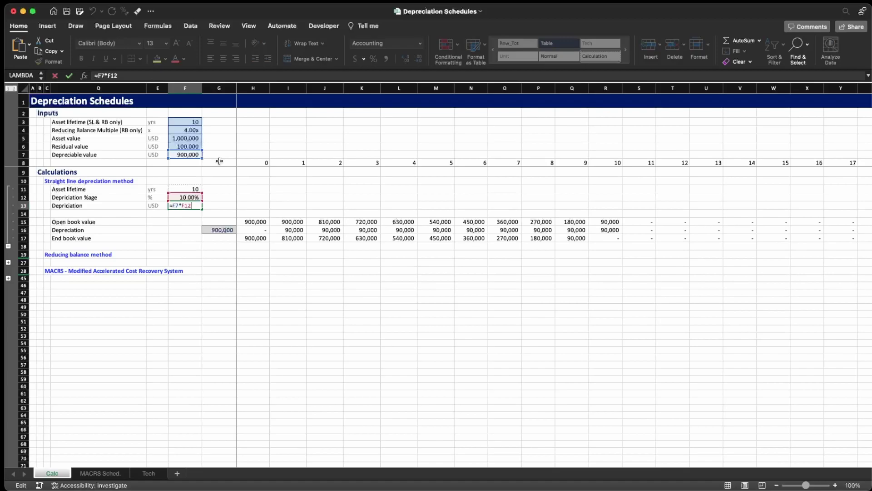
key("Return")
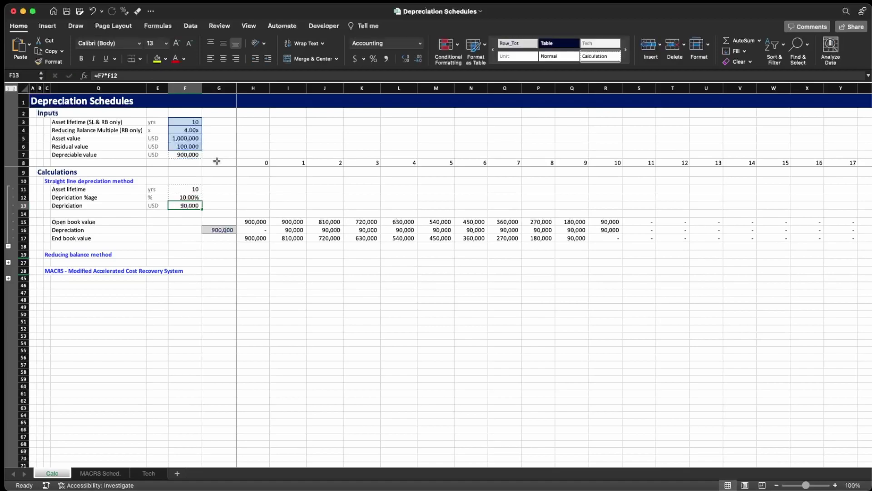
Set the asset lifetime input back to 20 years
left_click(195, 121)
type("20")
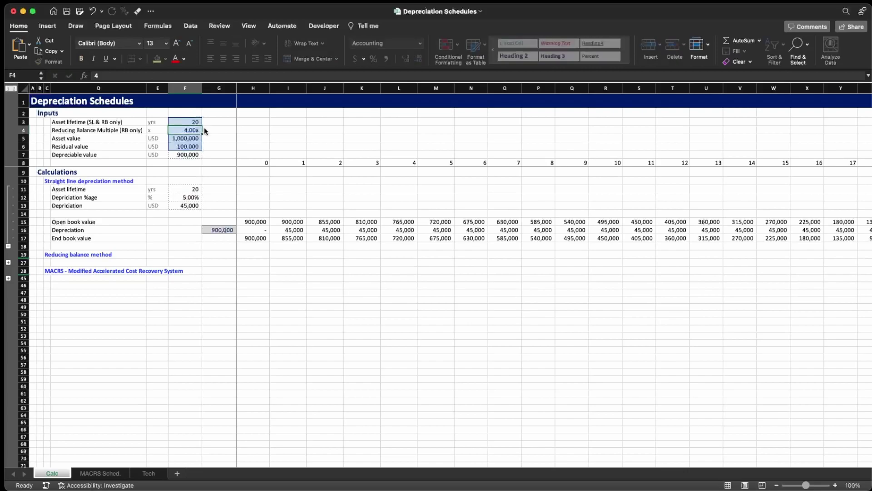
key("Return")
left_click(176, 251)
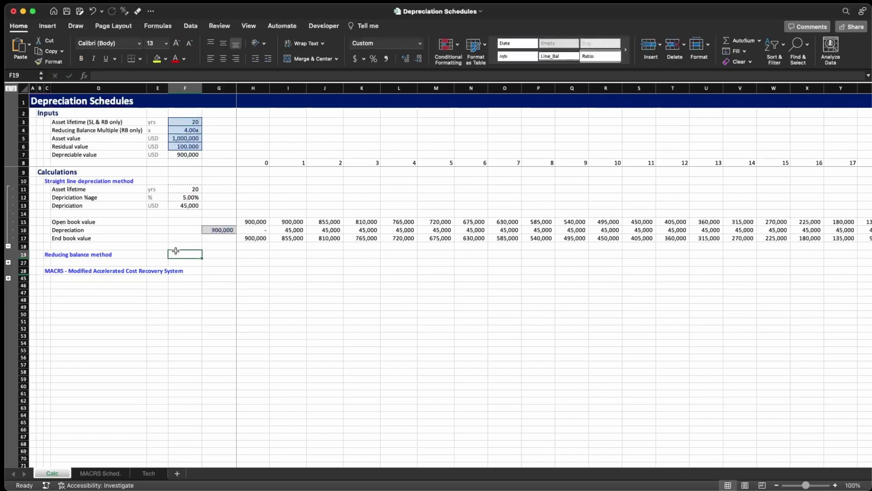
Examine the straight line schedule's open book value, depreciation and end book value rows across the periods
left_click(135, 223)
key("shift+space")
key("shift+Down")
key("shift+Down")
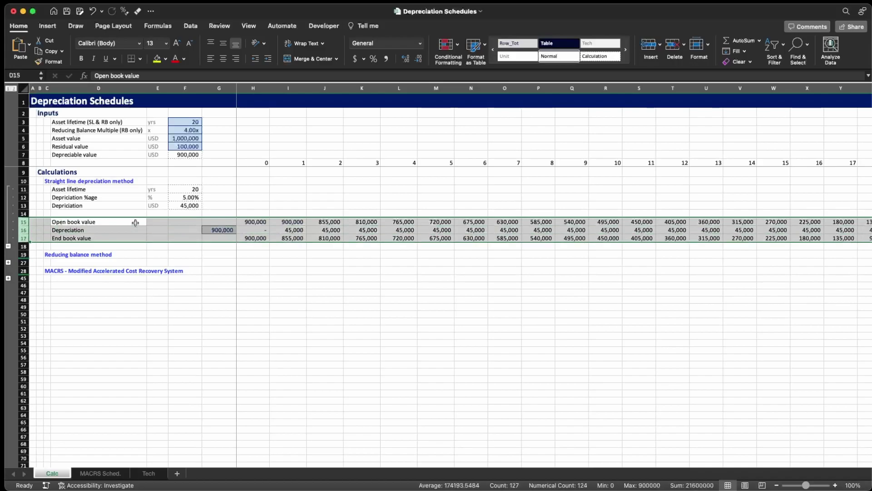
left_click(135, 223)
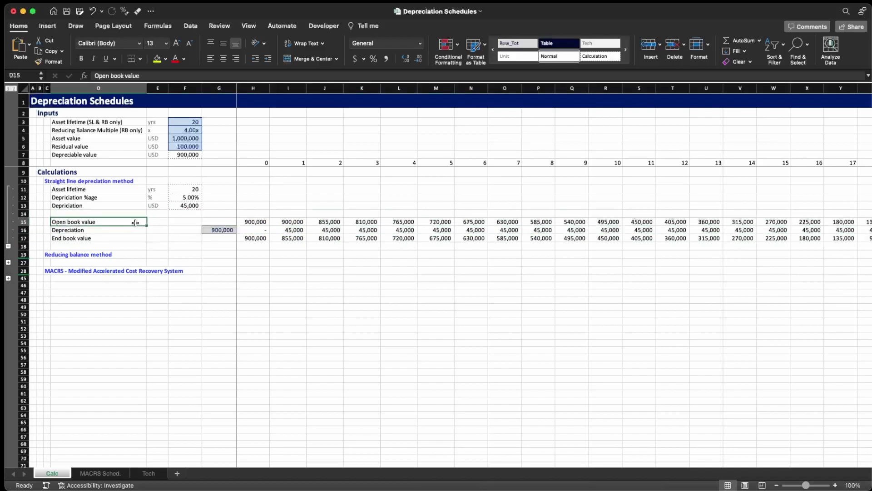
key("shift+space")
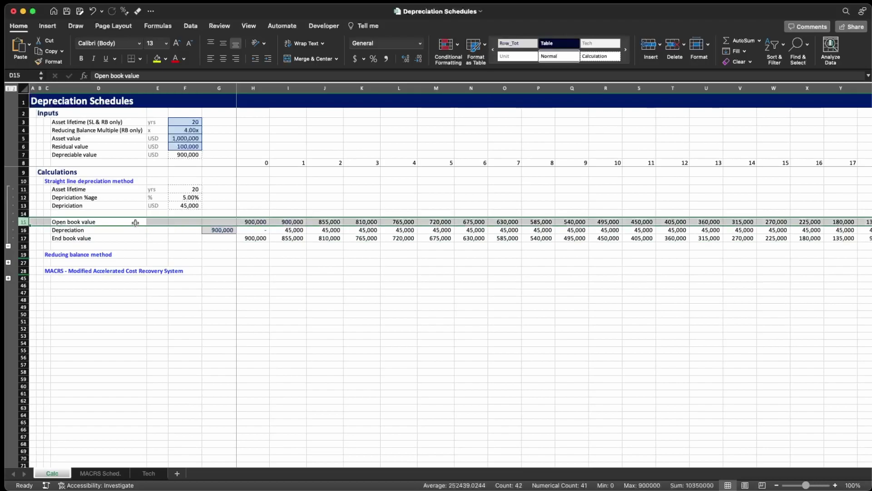
key("Down")
key("Down")
key("shift+space")
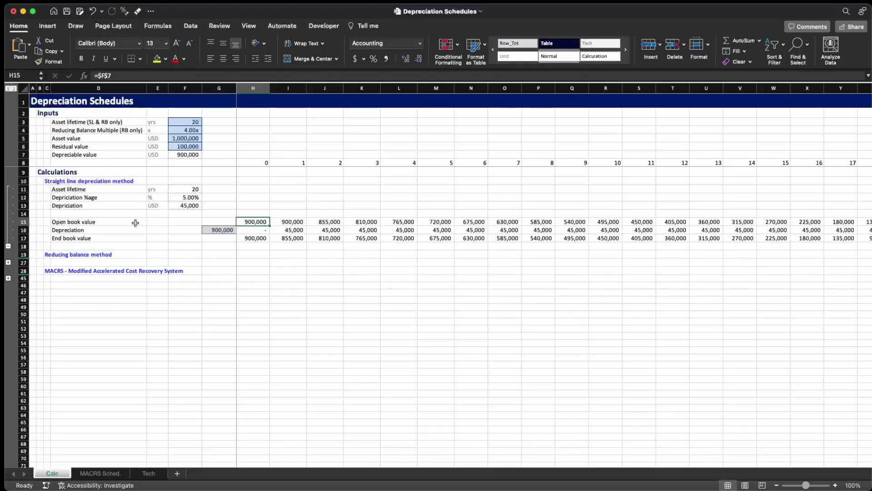
Examine the period 0 column of the straight line schedule, including its opening book value and depreciation in H15 and H16
key("ctrl+space")
key("Left")
key("Right")
key("ctrl+space")
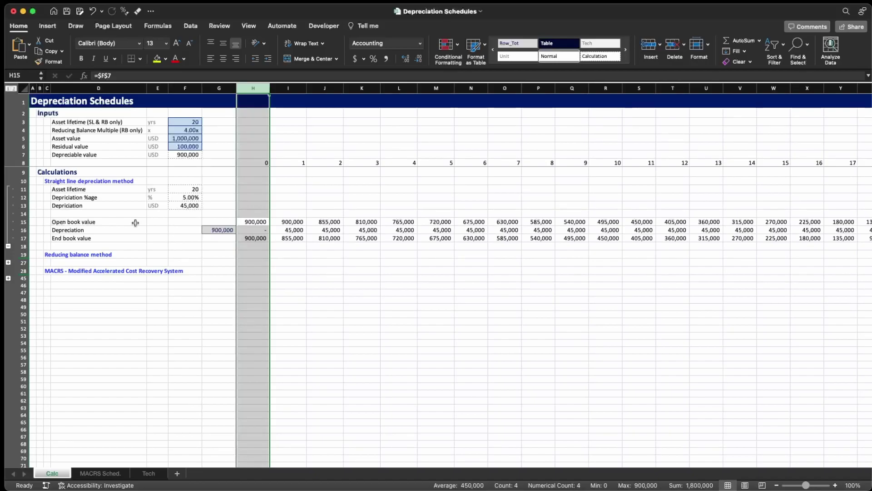
key("Down")
key("shift+space")
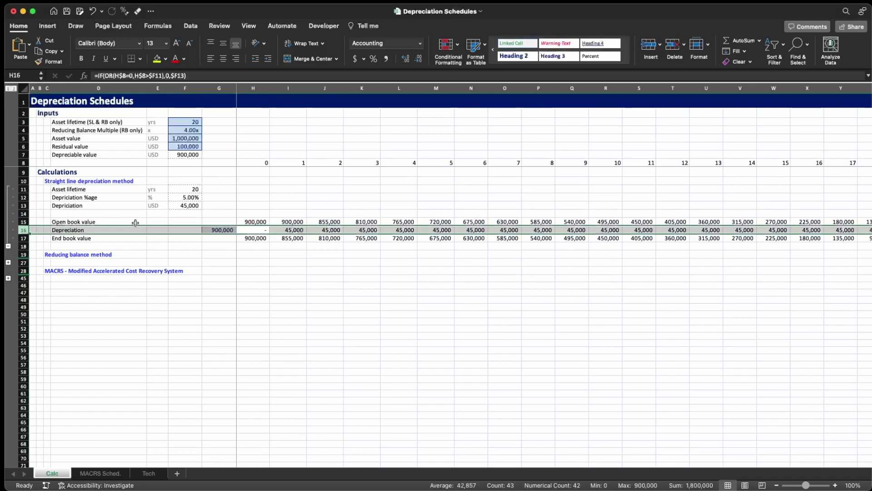
key("shift+BackSpace")
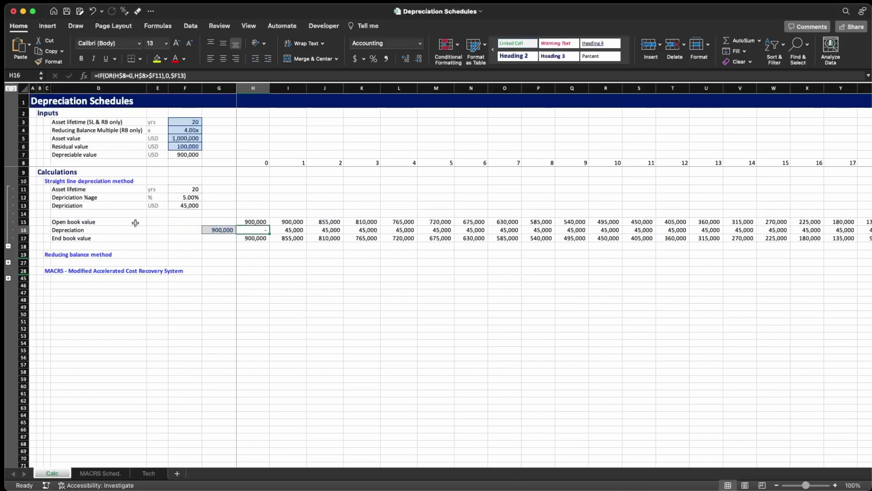
Inspect which cells the end book value formula in H17 refers to
key("Down")
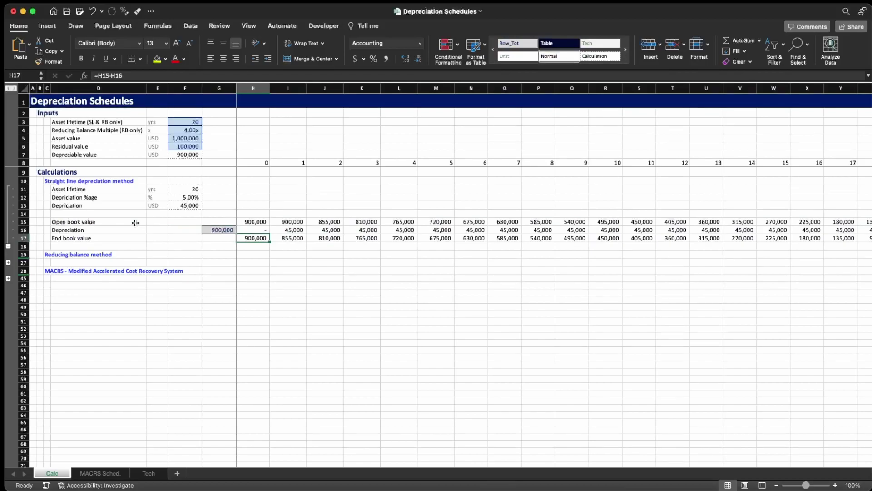
key("F2")
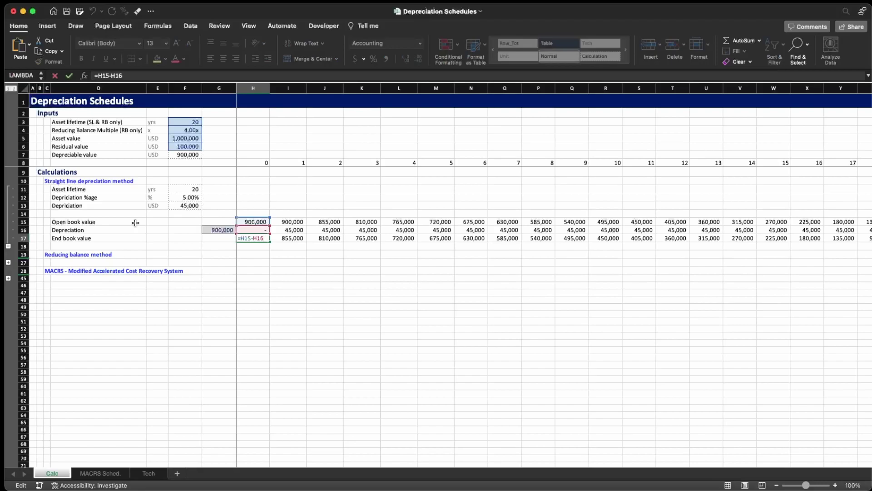
key("Tab")
key("F2")
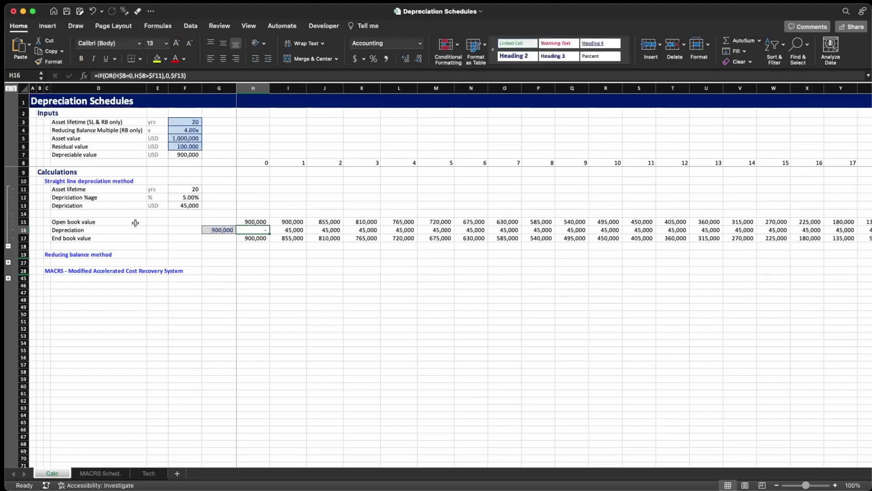
Examine the straight line Depreciation row and inspect which cells the period 1 formula in I16 refers to
key("shift+space")
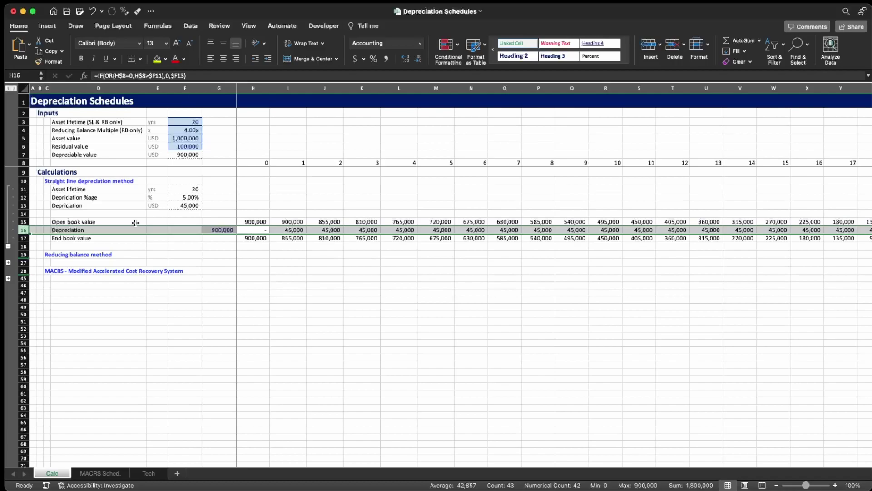
key("Right")
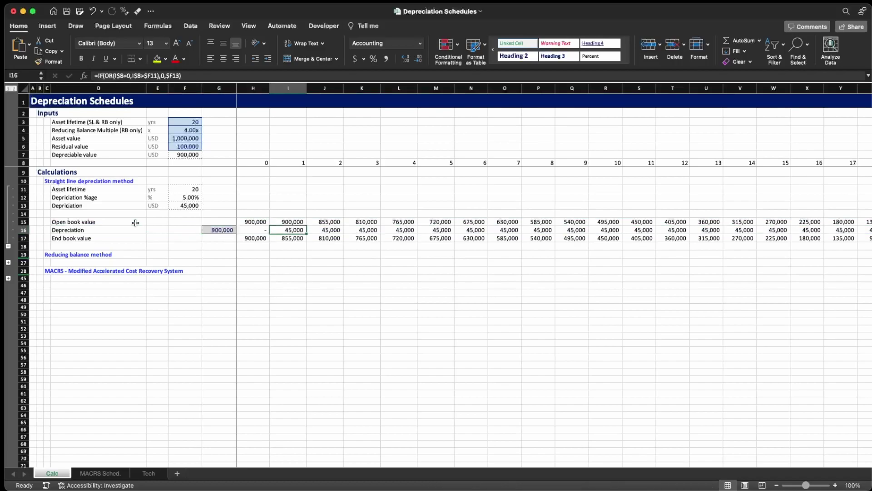
key("F2")
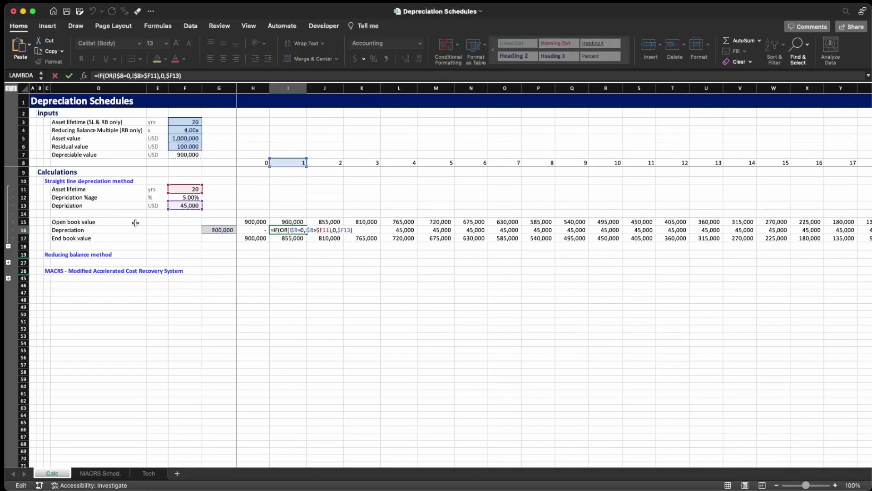
key("shift+Tab")
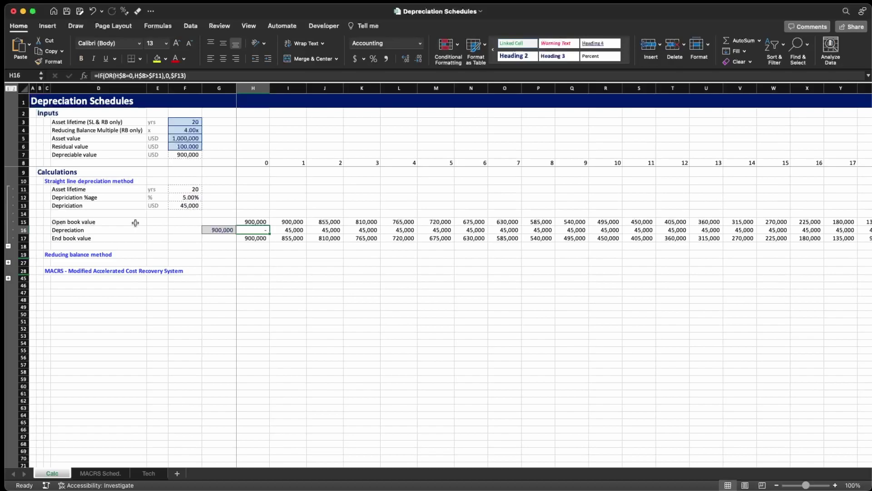
Follow the straight line Depreciation row from period 0 past the end of the 20-year asset lifetime, then return to its total in G16
key("Right")
key("Right")
key("Right")
key("Right")
key("Right")
key("Right")
key("Right")
key("Right")
key("Right")
key("Right")
key("Right")
key("Right")
key("Right")
key("Right")
key("Right")
key("Right")
key("Right")
key("Right")
key("Right")
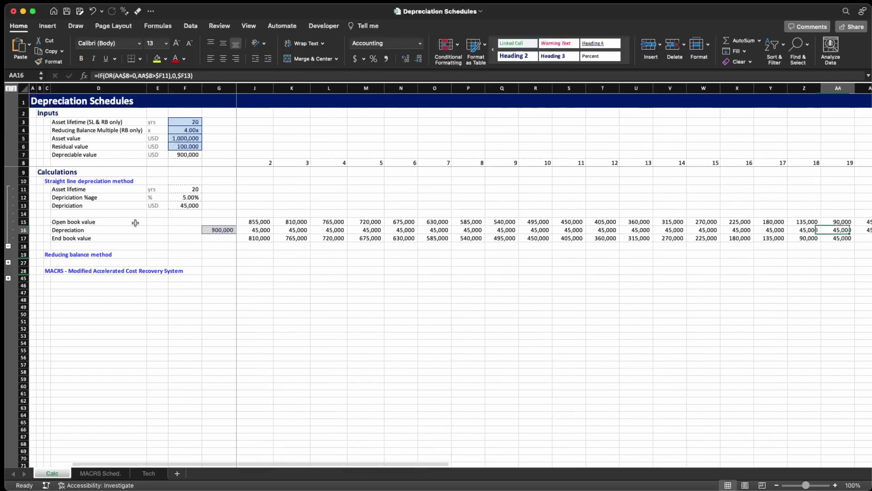
key("Right")
key("Right")
key("Right")
key("Right")
key("Left")
key("ctrl+Left")
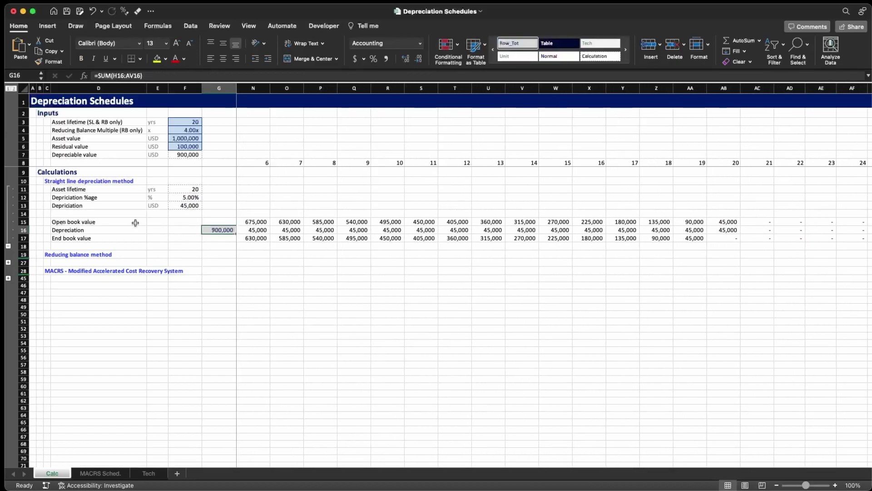
Recheck the cell references of the period 1 straight line depreciation formula in I16
key("Right")
key("Right")
key("F2")
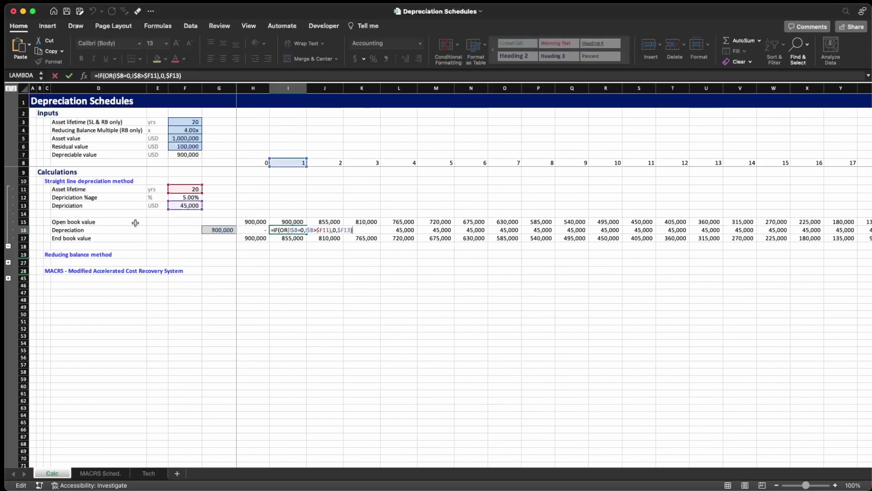
key("Escape")
Examine each part of the period 0 depreciation formula in H16: the H$8=0 test, the H$8>$F11 test and the $F13 result
key("Left")
left_click(128, 75)
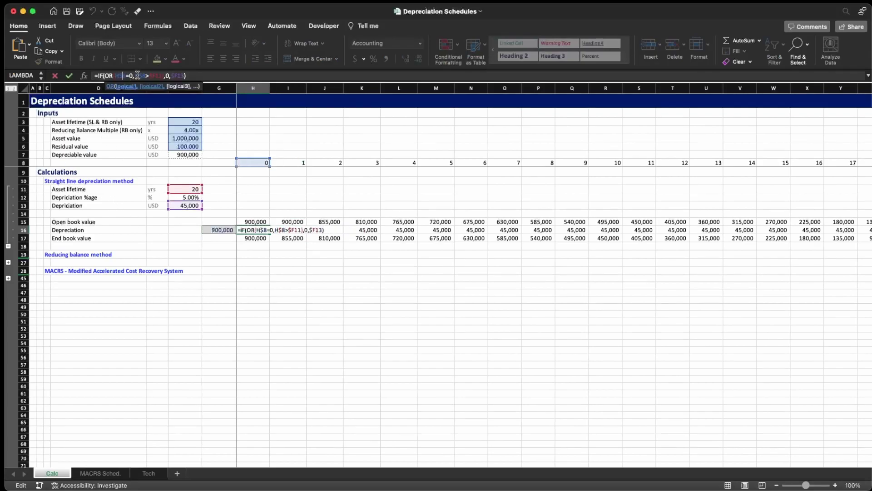
left_click_drag(129, 75, 113, 75)
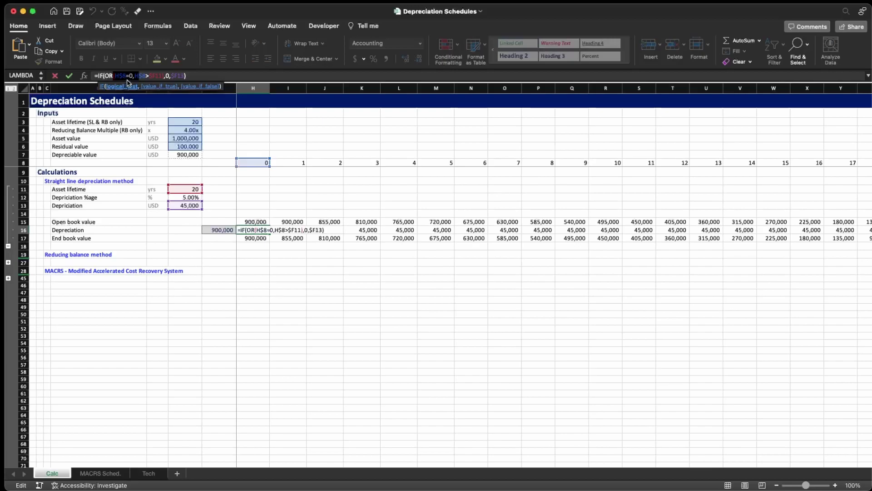
left_click_drag(166, 76, 136, 74)
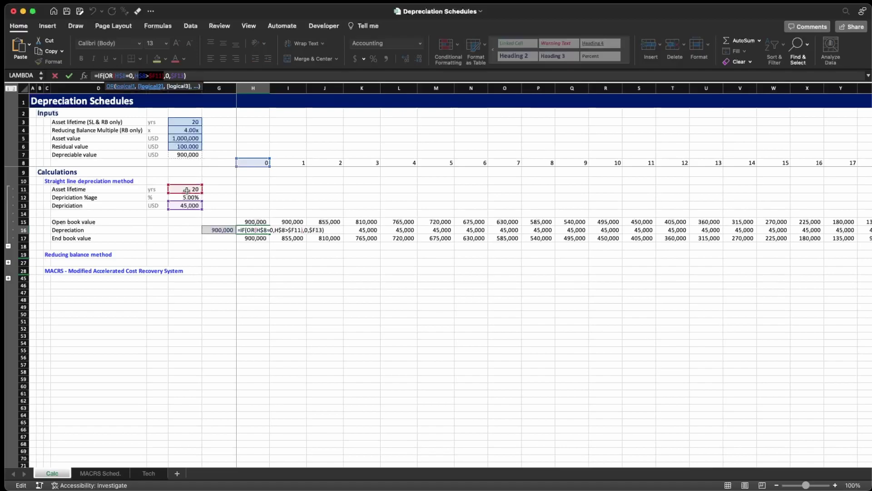
double_click(178, 76)
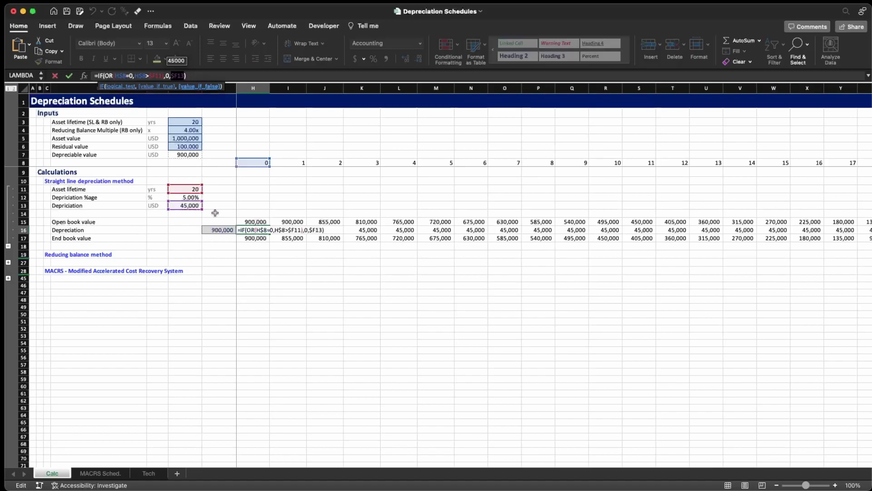
left_click(210, 75)
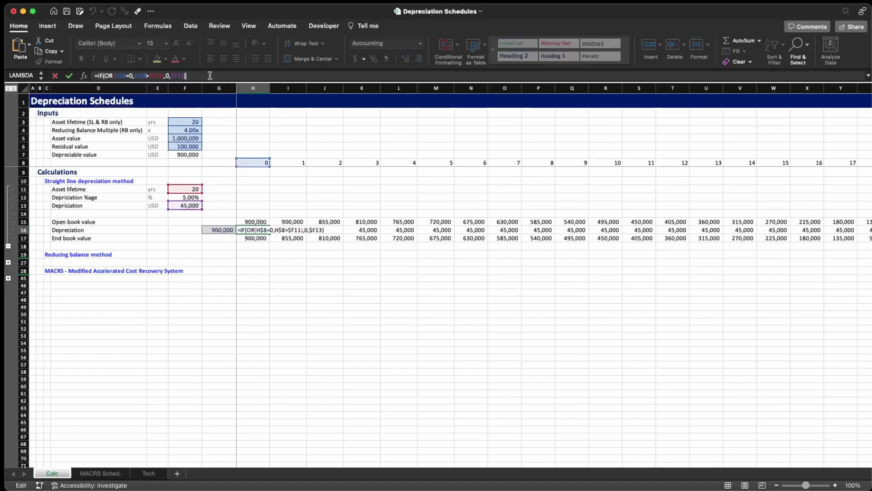
key("Return")
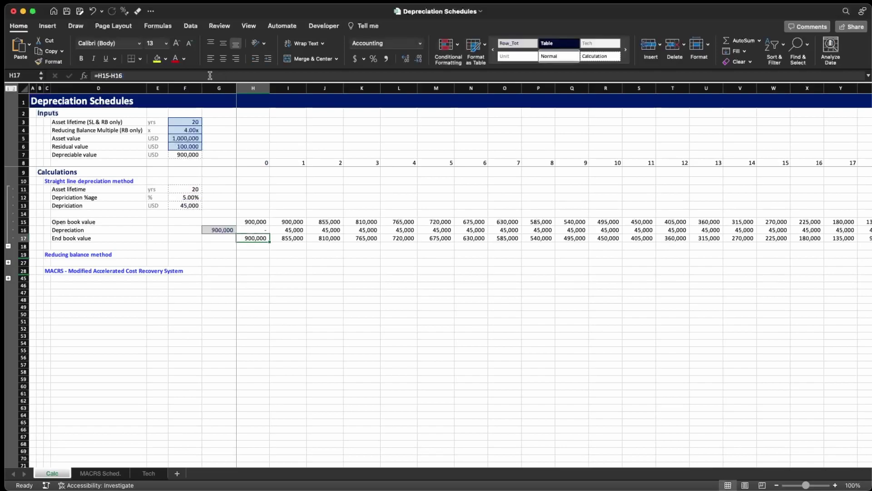
Examine the straight line End book value formulas in row 17 through period 6, ending on that period's depreciation in N16
key("Right")
key("Right")
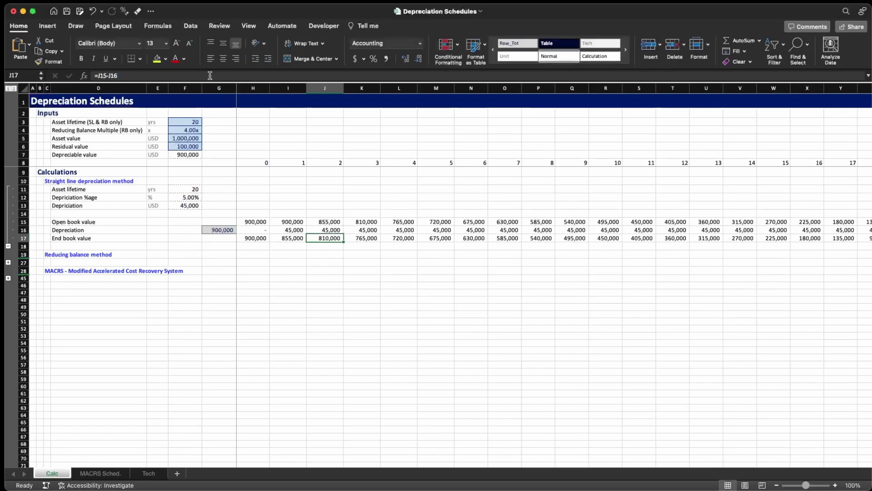
key("Right")
key("Right")
key("Right")
key("Right")
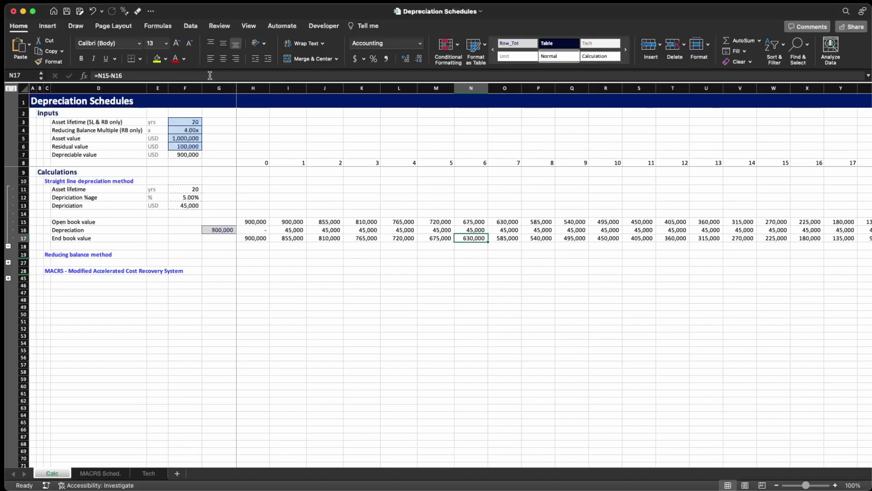
key("Up")
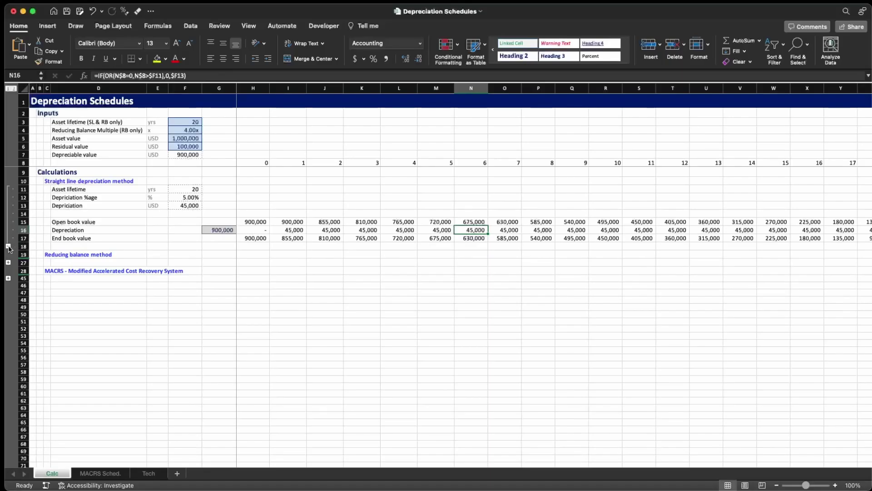
Collapse the straight line depreciation rows and expand the reducing balance method rows
left_click(8, 246)
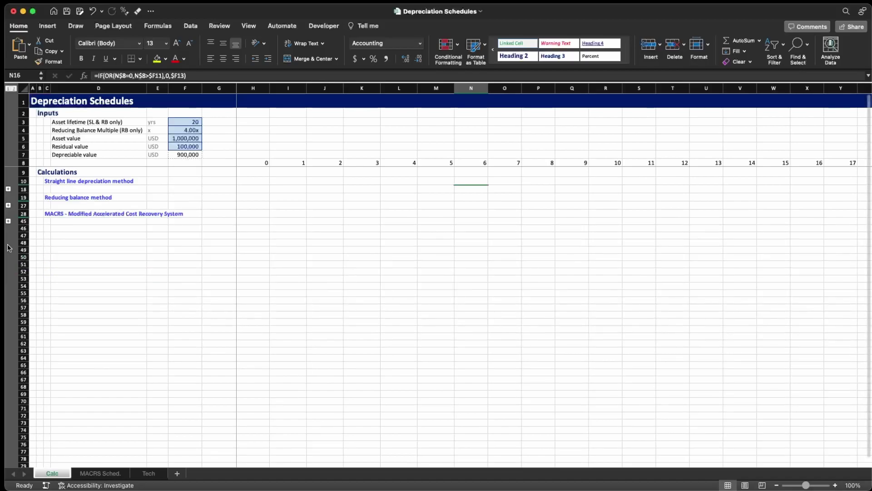
left_click(9, 207)
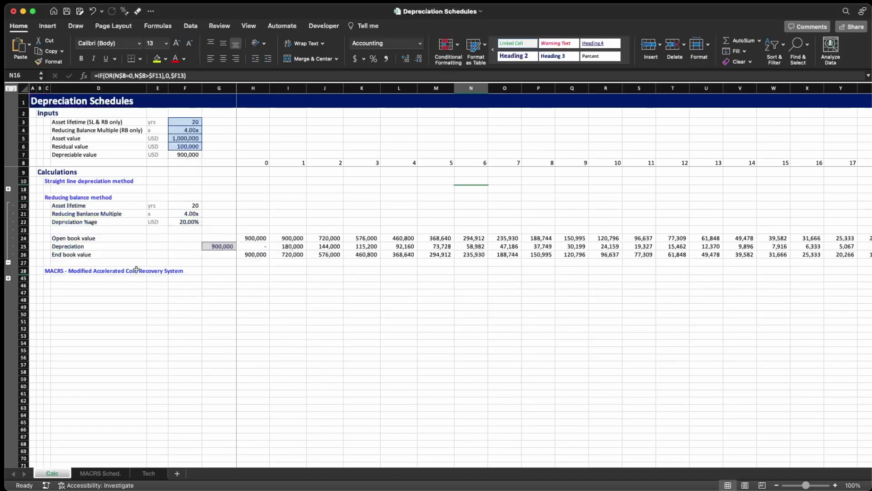
left_click(164, 246)
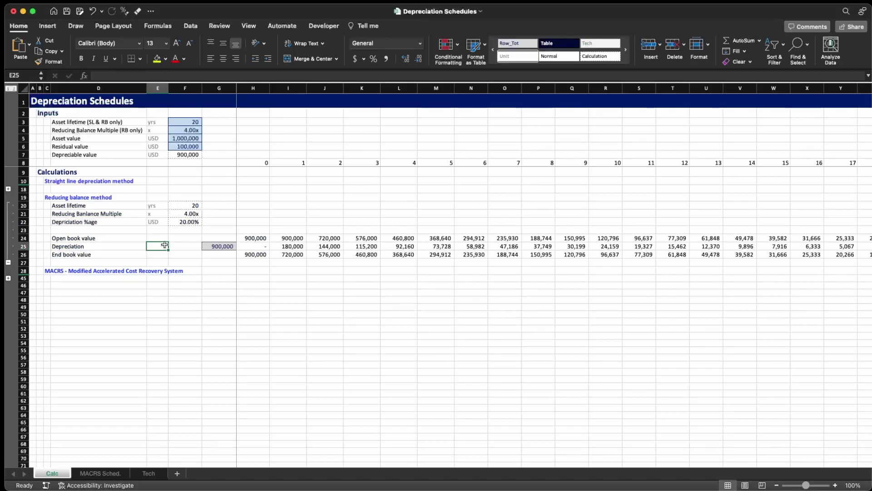
Examine the reducing balance method's asset lifetime, multiple and depreciation percentage formulas in F20 to F22
left_click(191, 206)
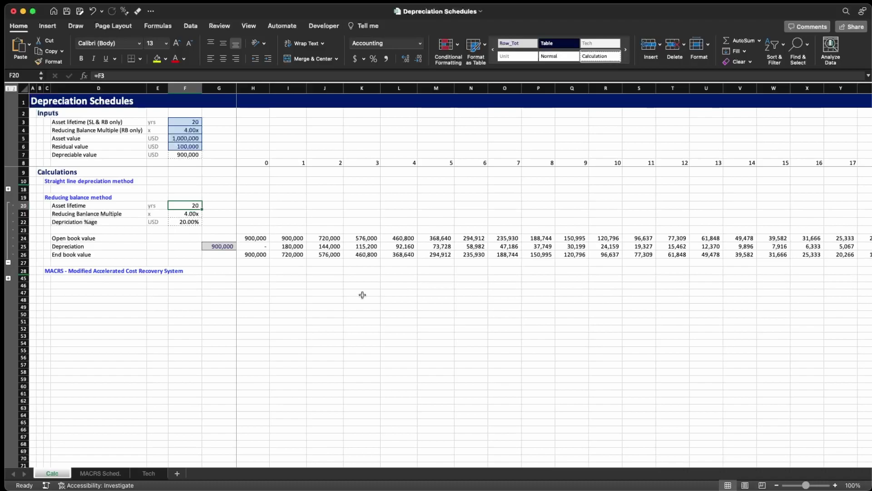
key("Down")
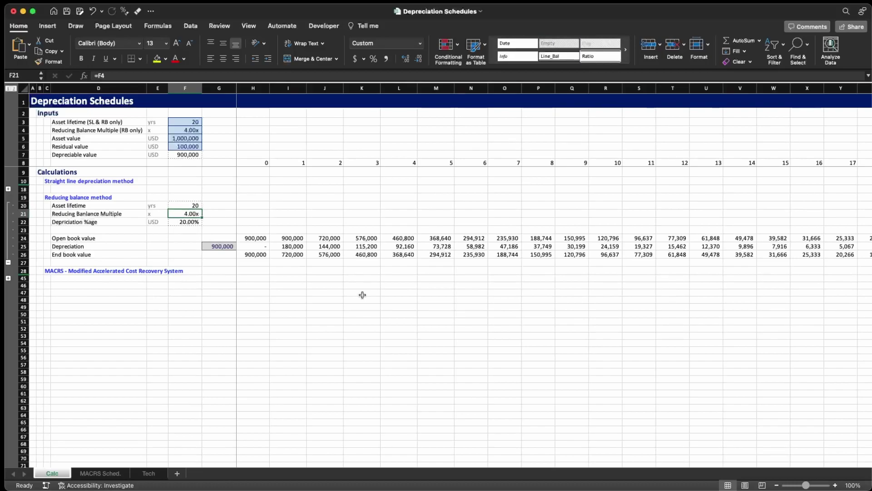
key("Down")
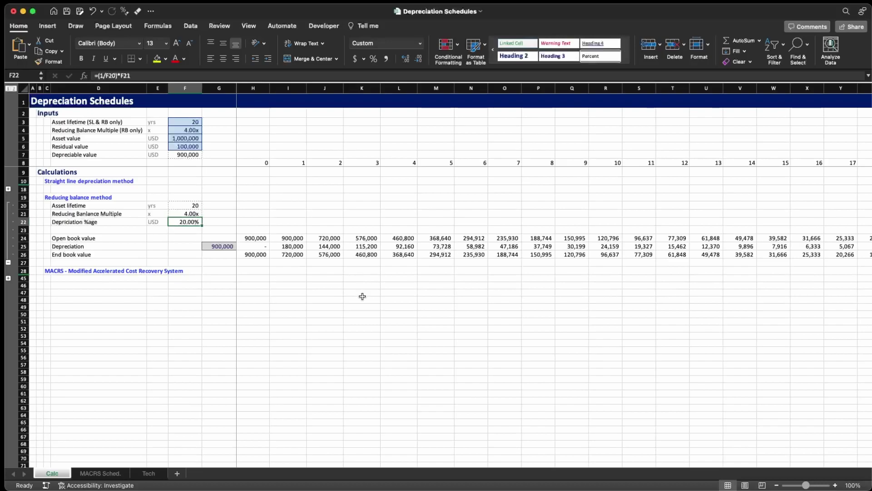
Set the Reducing Balance Multiple input in F4 to 1
left_click(183, 131)
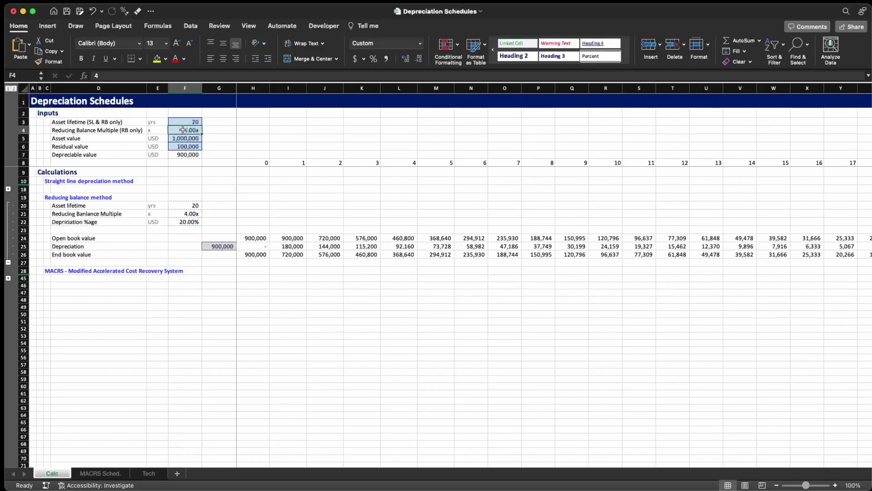
type("1")
key("Return")
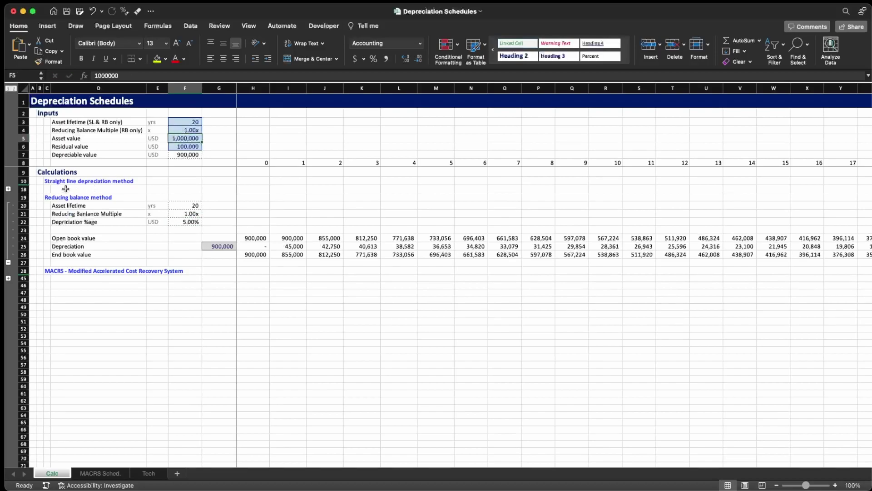
Expand the straight line depreciation rows and inspect which cell the depreciation percentage formula in F12 refers to
left_click(8, 189)
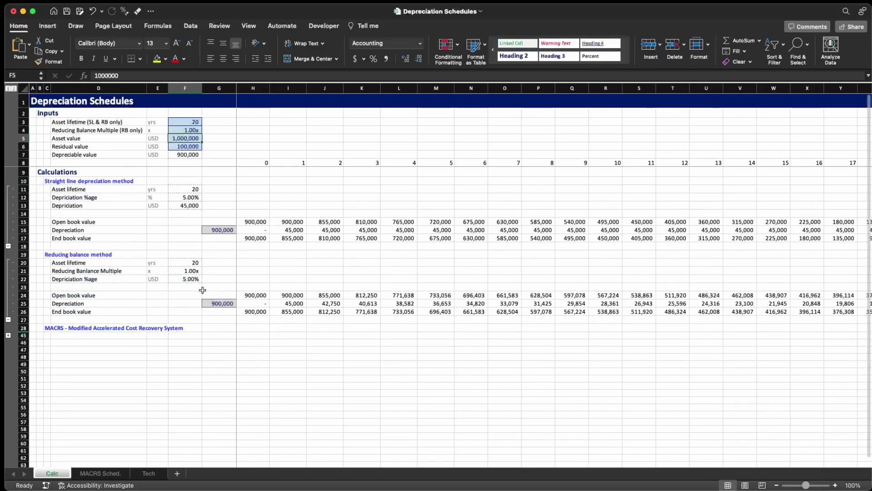
left_click(196, 198)
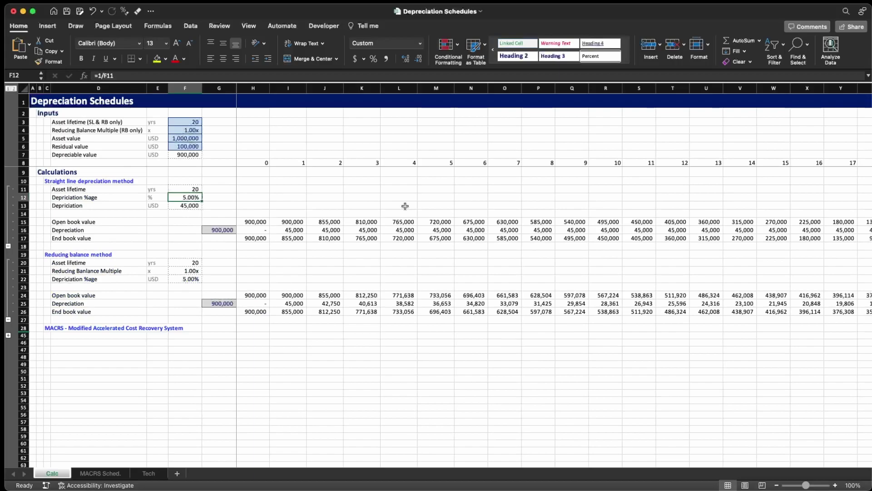
key("F2")
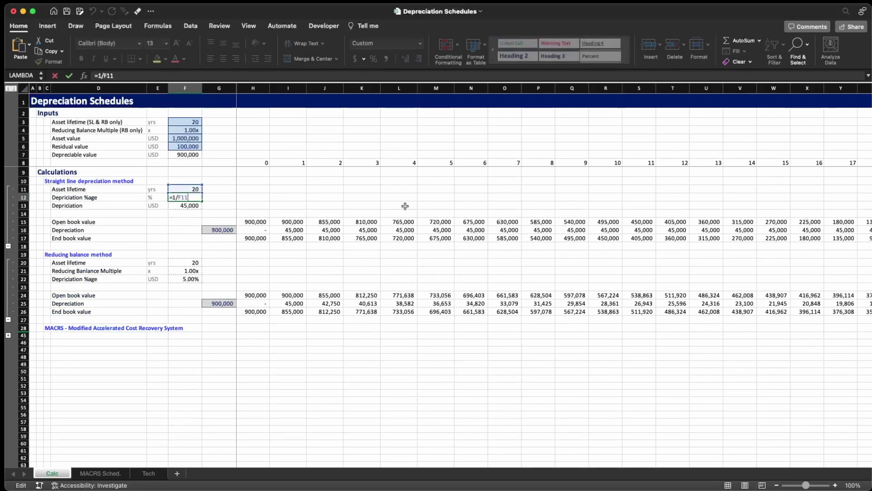
key("Return")
Inspect which cells the reducing balance depreciation percentage formula in F22 refers to, for comparison with the straight line one
key("super+Down")
key("Down")
key("Down")
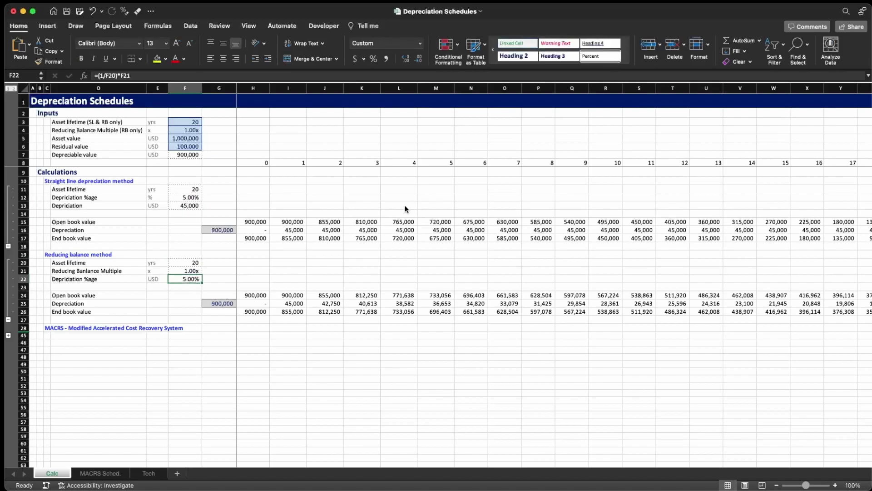
key("F2")
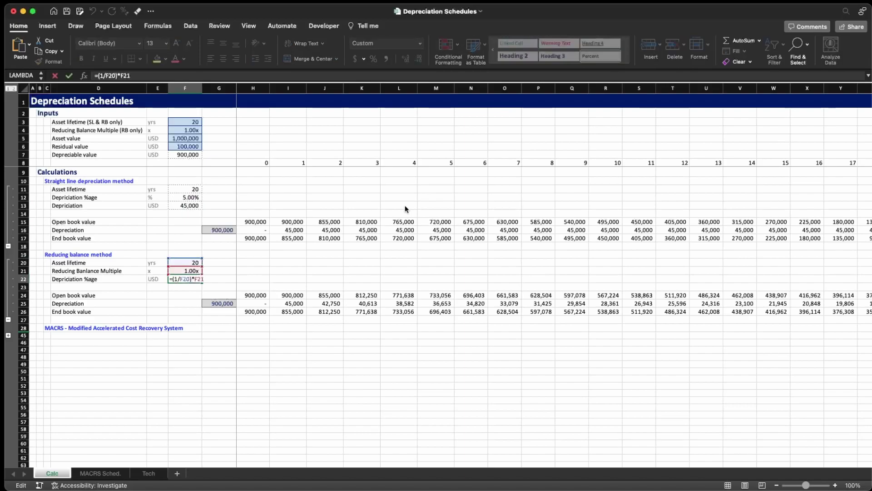
key("Escape")
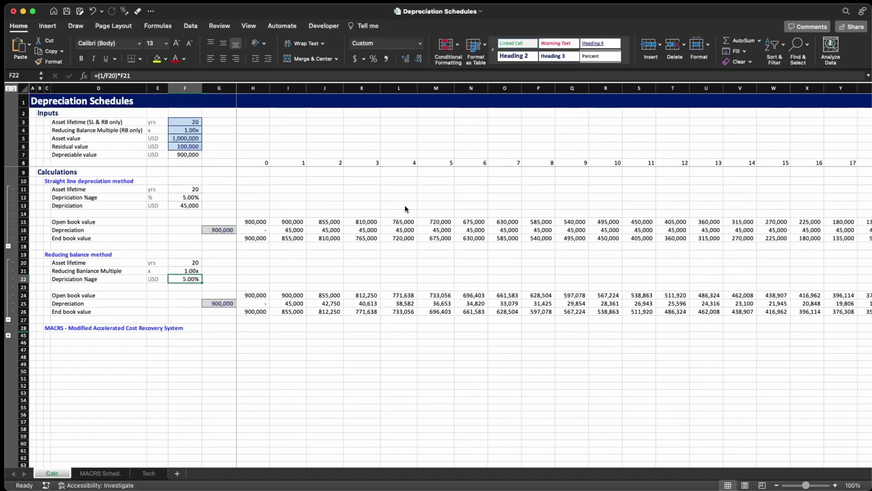
key("F2")
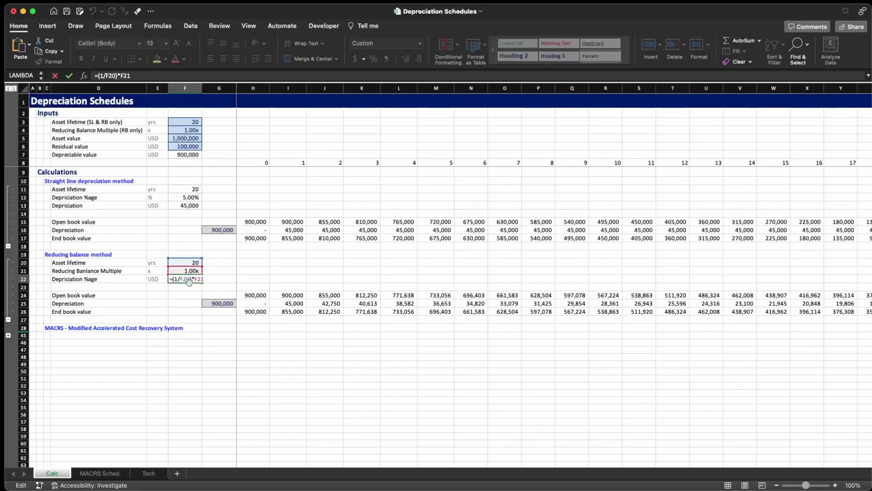
Set the Reducing Balance Multiple input in F4 back to 4
left_click(185, 130)
type("4")
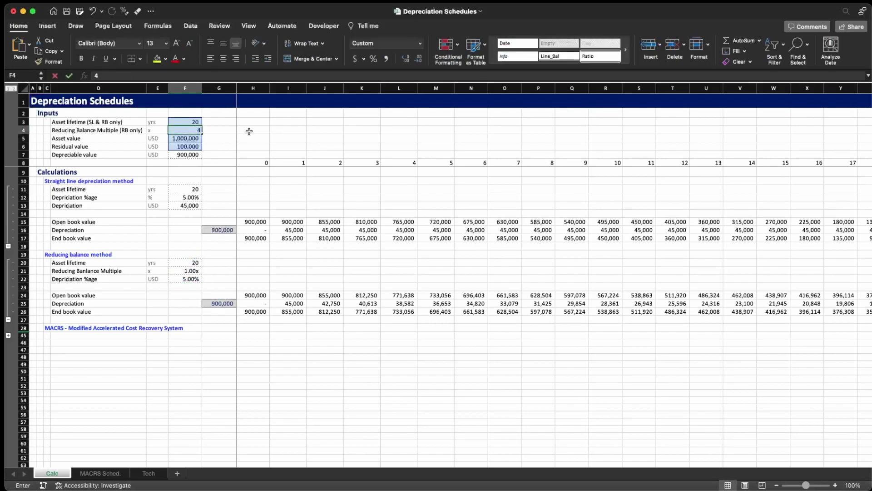
key("Return")
Examine the reducing balance depreciation percentage in F22 together with the schedule rows beneath it
left_click(191, 278)
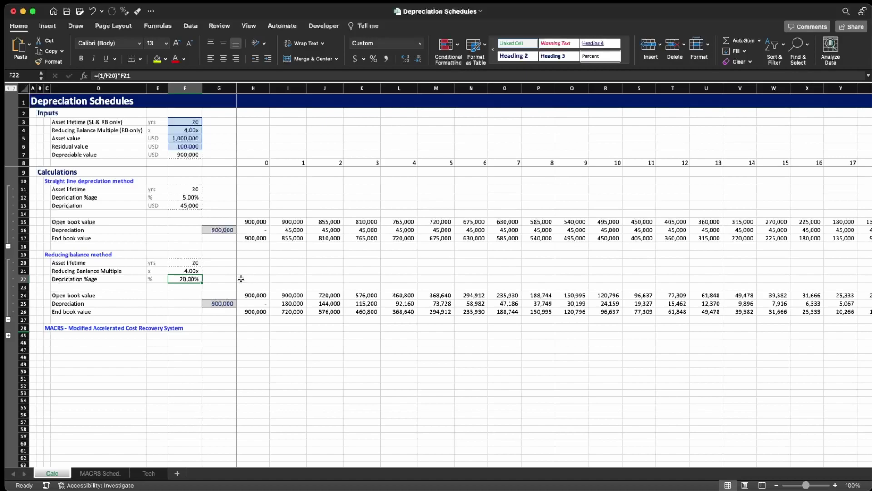
key("Down")
key("Down")
key("Down")
key("Down")
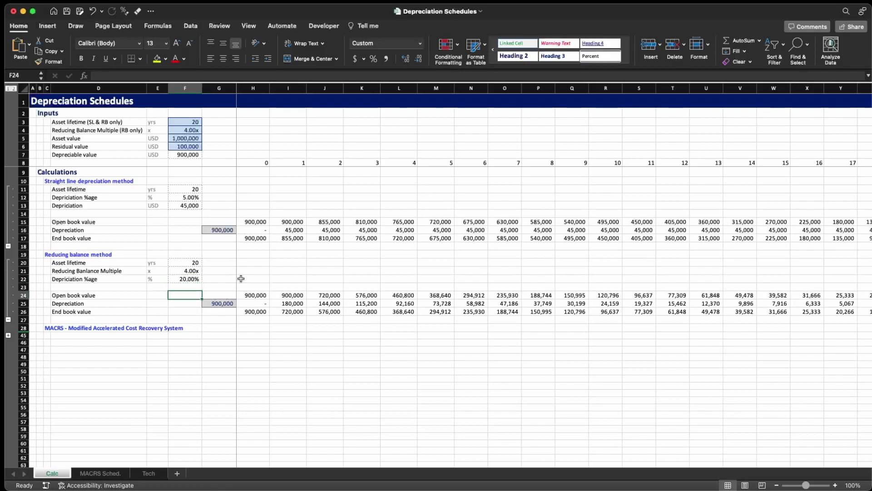
key("Up")
key("Up")
key("Up")
key("Up")
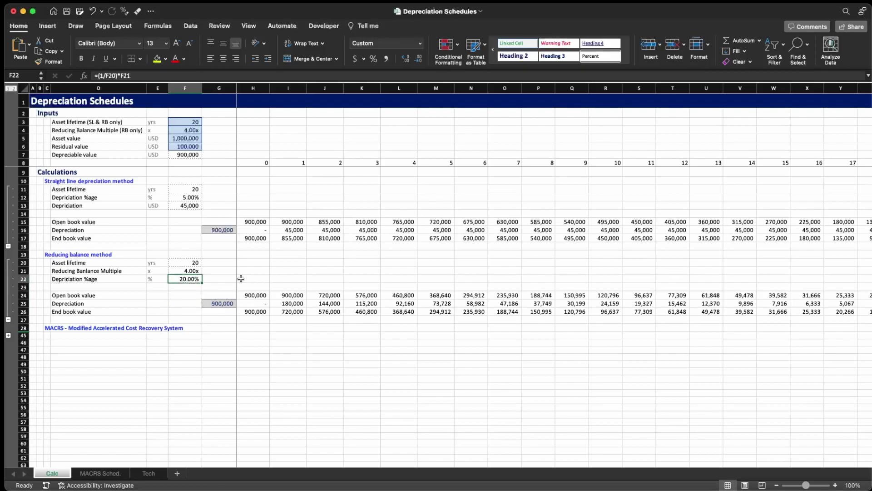
Review the depreciable value in F7 and the percentage in F22, and inspect which cells the reducing balance depreciation formula in I25 uses
left_click(184, 154)
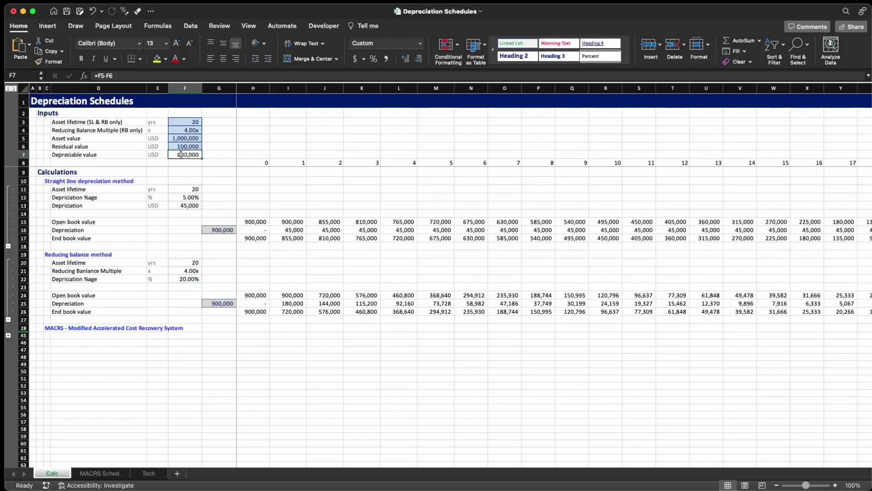
left_click(185, 278)
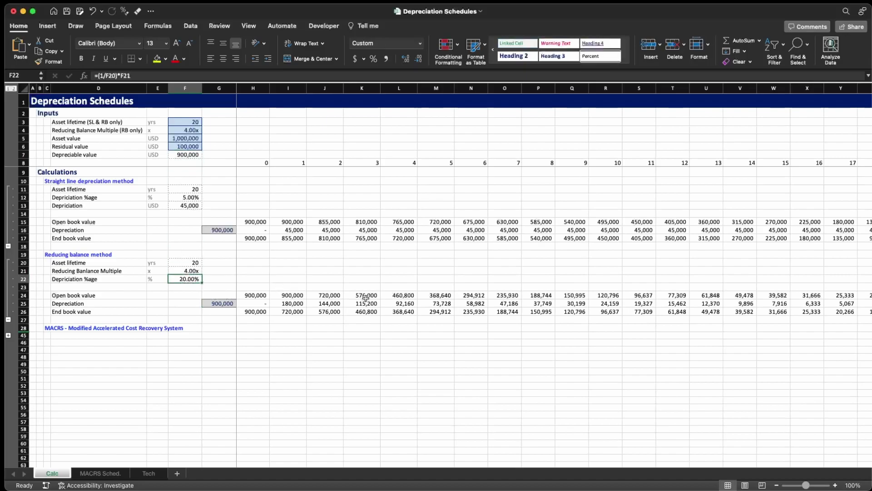
left_click(285, 302)
key("F2")
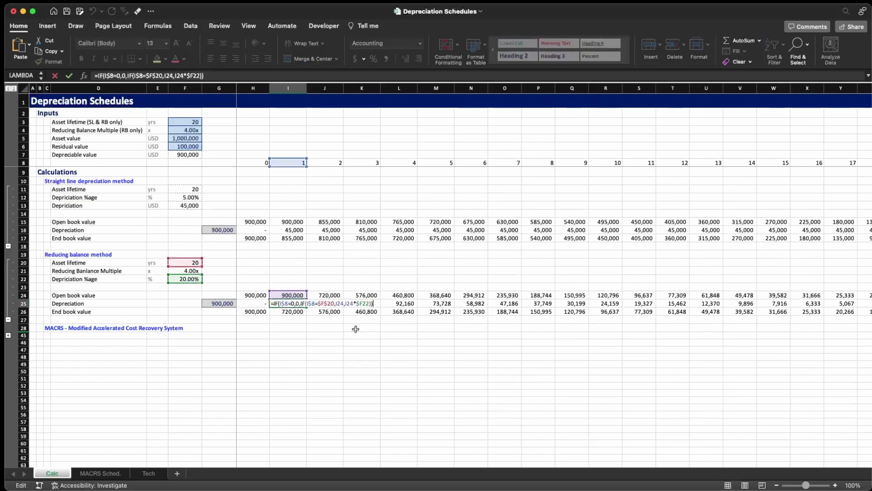
key("ctrl+Return")
Examine the reducing balance depreciation formulas and amounts year by year along the early columns of row 25
key("Right")
key("Right")
key("Right")
key("Left")
key("Left")
key("Left")
key("Right")
key("Right")
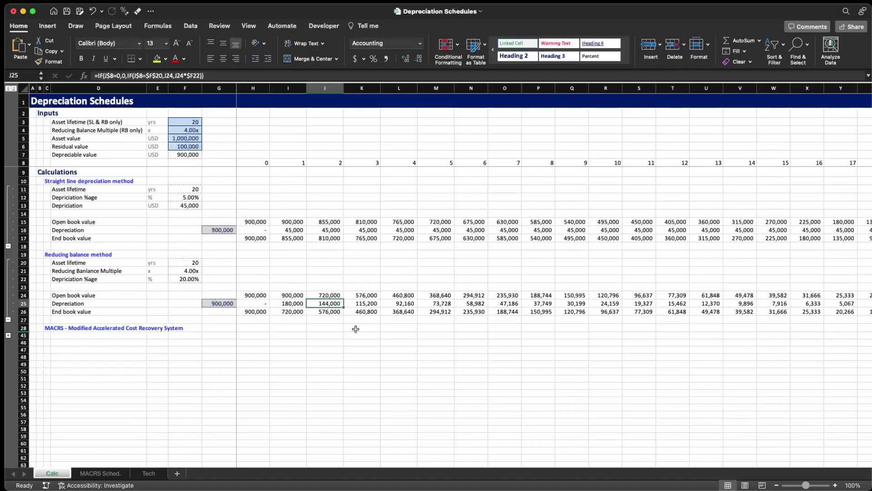
key("Right")
key("Right")
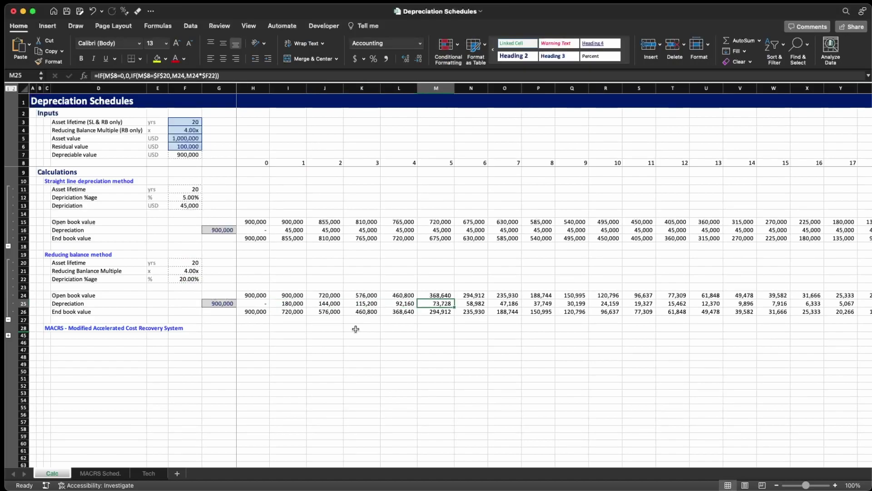
key("Left")
key("Left")
key("Left")
key("Left")
key("Up")
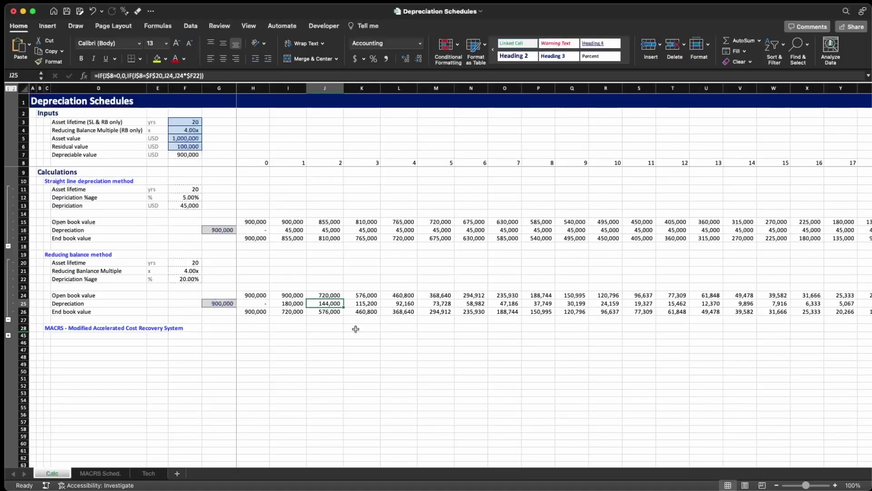
key("Right")
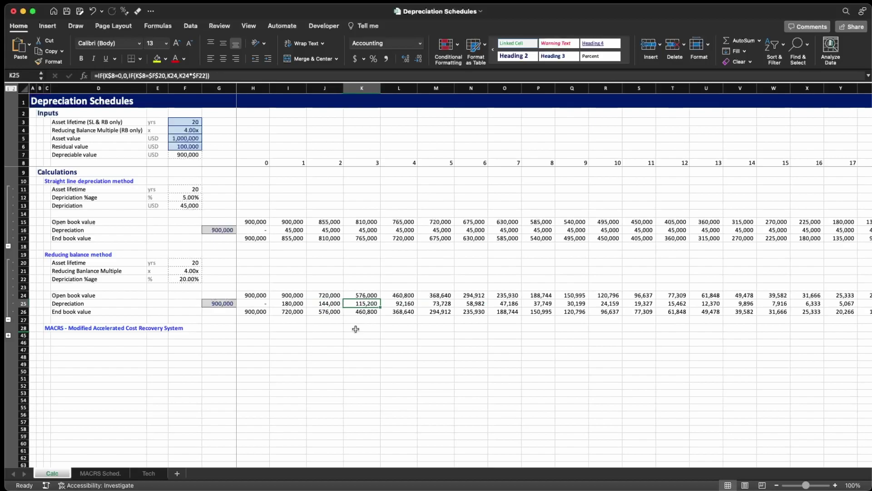
key("Left")
key("Left")
Create a column chart of the reducing balance depreciation in H25:AV25, and enlarge it over the straight line and reducing balance schedules
key("ctrl+Right")
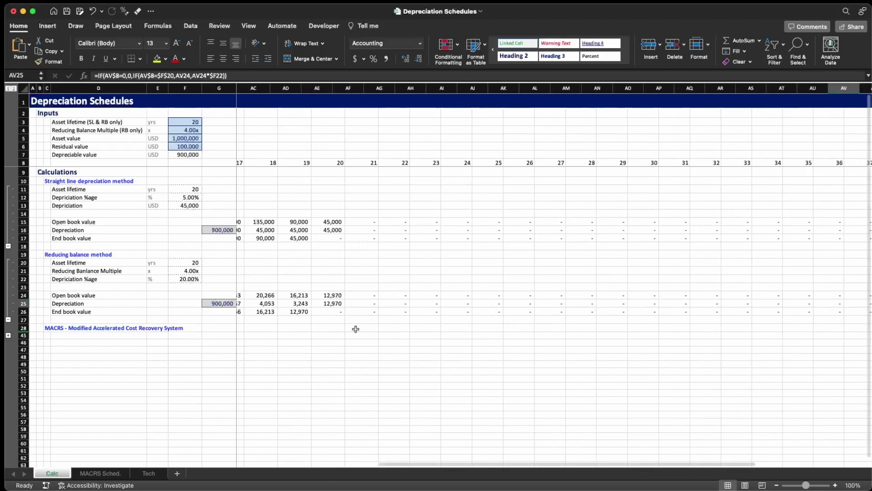
key("ctrl+shift+Left")
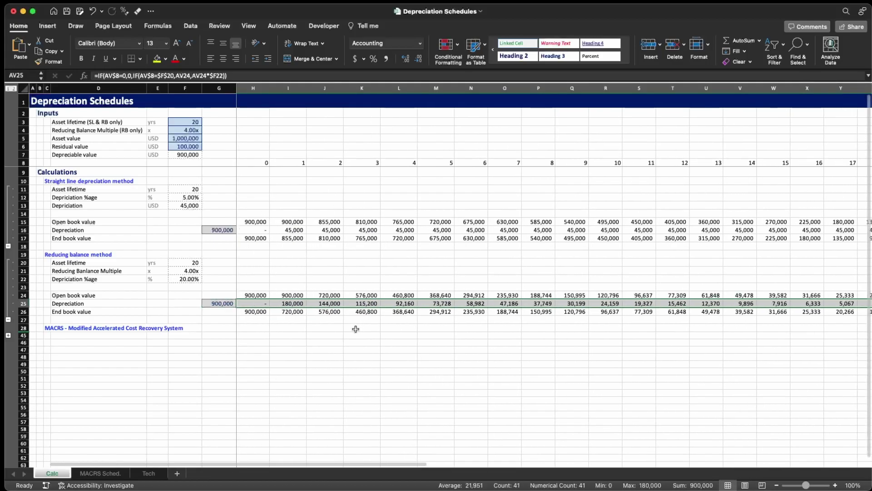
key("alt+F1")
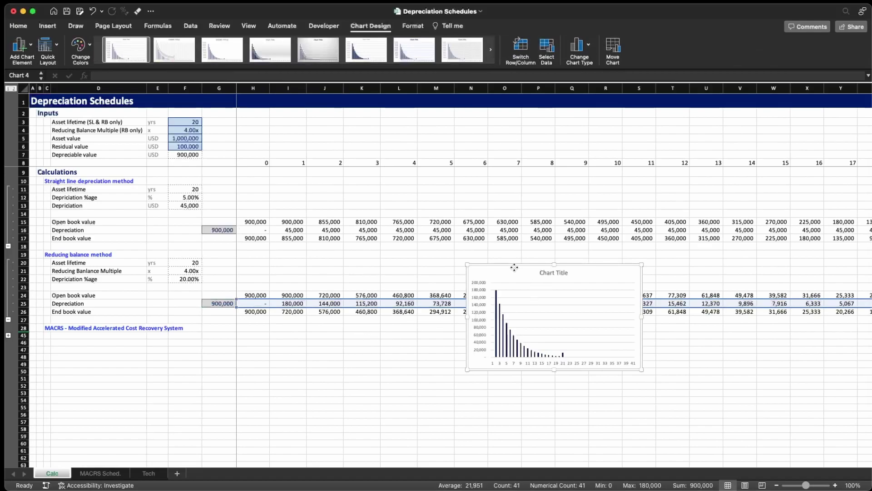
left_click_drag(514, 268, 267, 177)
left_click_drag(388, 280, 531, 344)
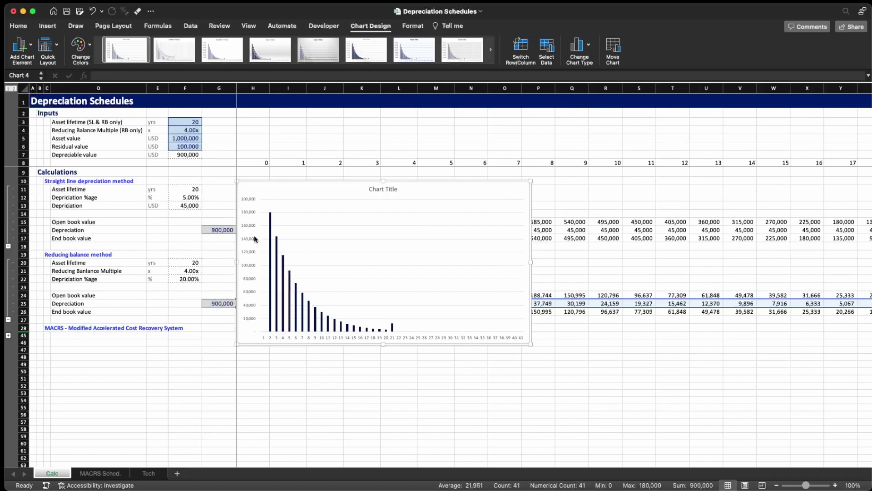
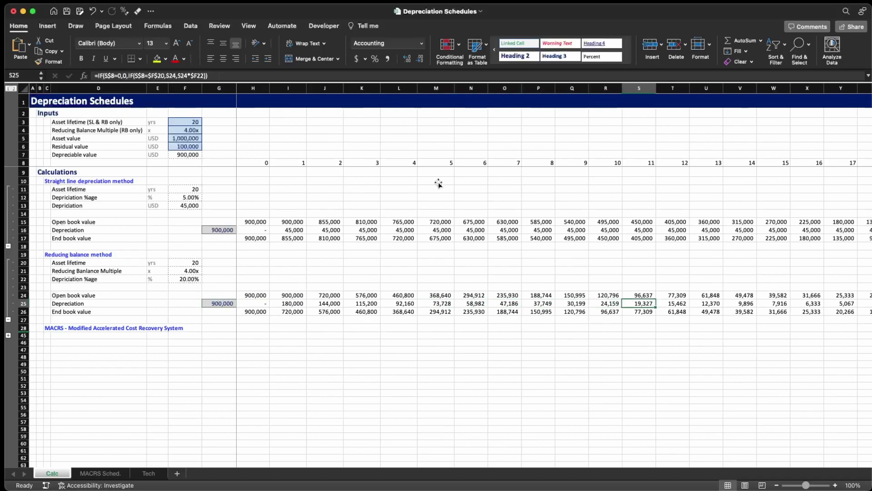
Open the year 20 reducing balance depreciation formula in AB25 and examine its outer IF condition
key("Left")
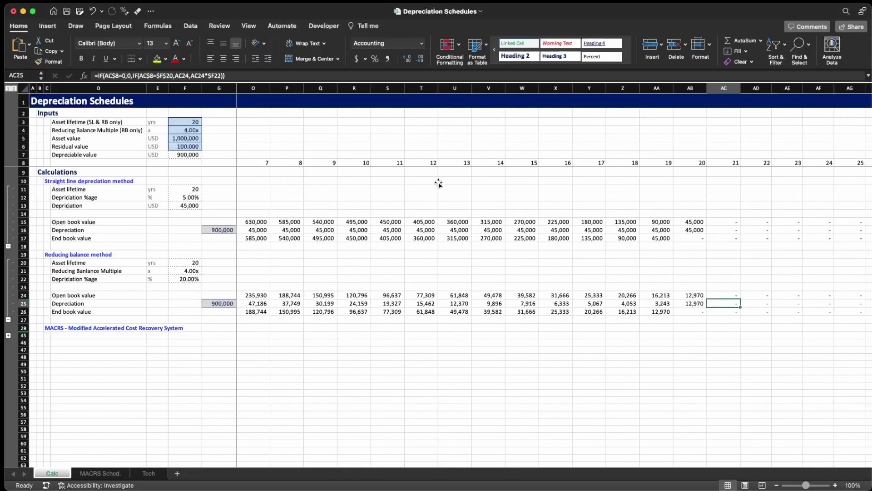
key("Left")
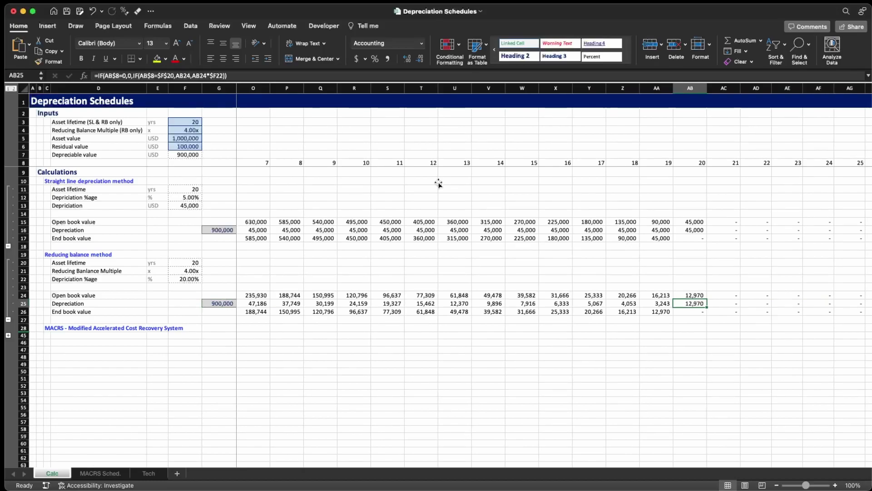
key("F2")
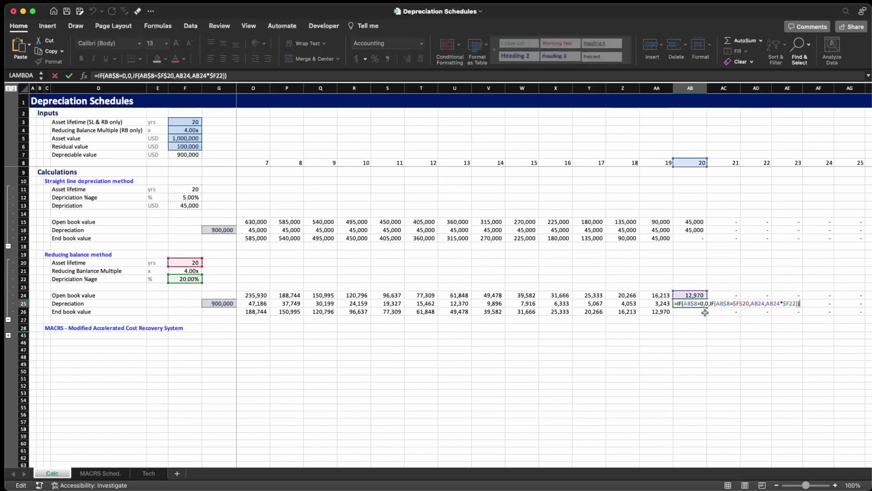
left_click(135, 76)
left_click(105, 76)
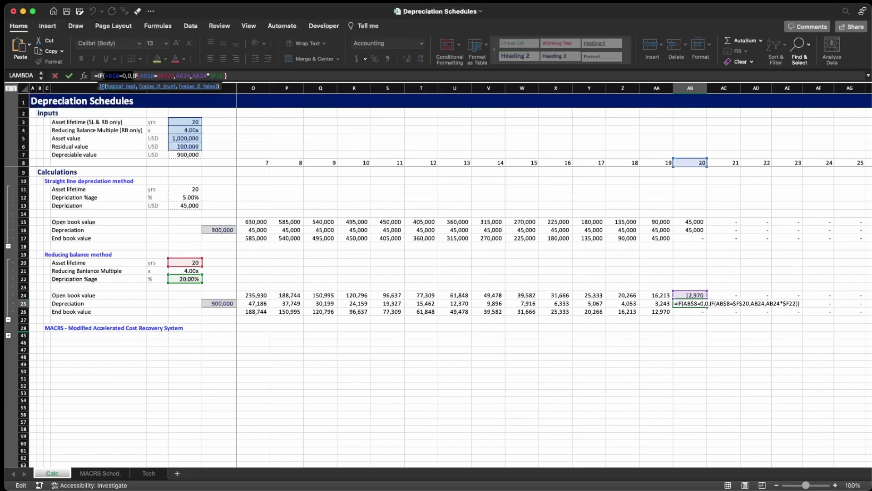
Highlight the nested IF's logical test in the AB25 formula, leave the formula as it is and return to the year 20 column
key("shift+Right")
key("shift+Right")
key("shift+Right")
key("shift+Right")
key("shift+Right")
key("shift+Right")
key("shift+Right")
key("shift+Right")
key("shift+Right")
key("shift+Right")
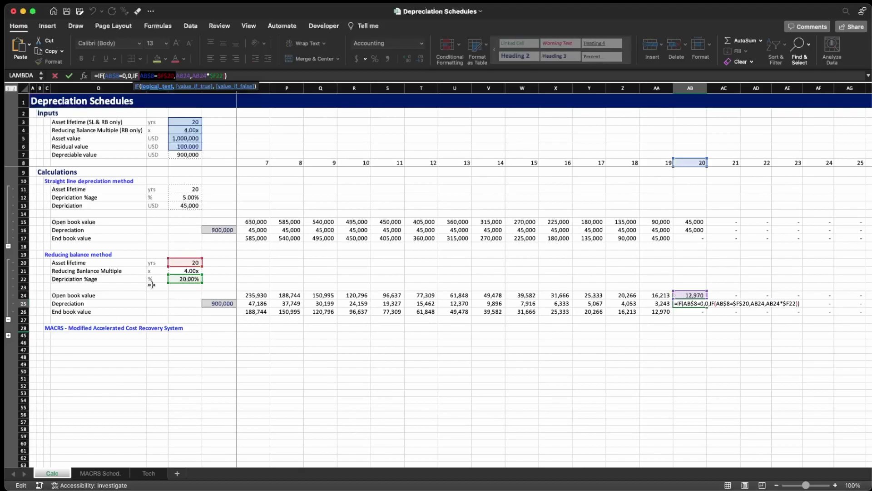
key("Tab")
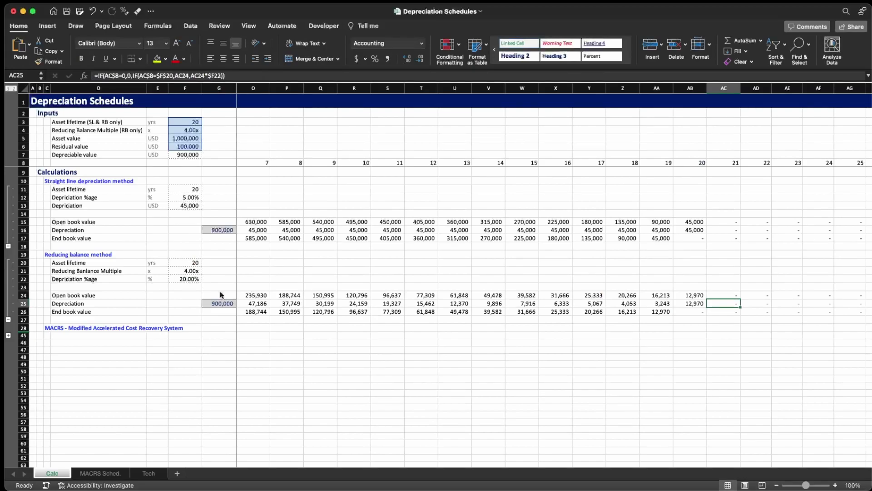
key("Left")
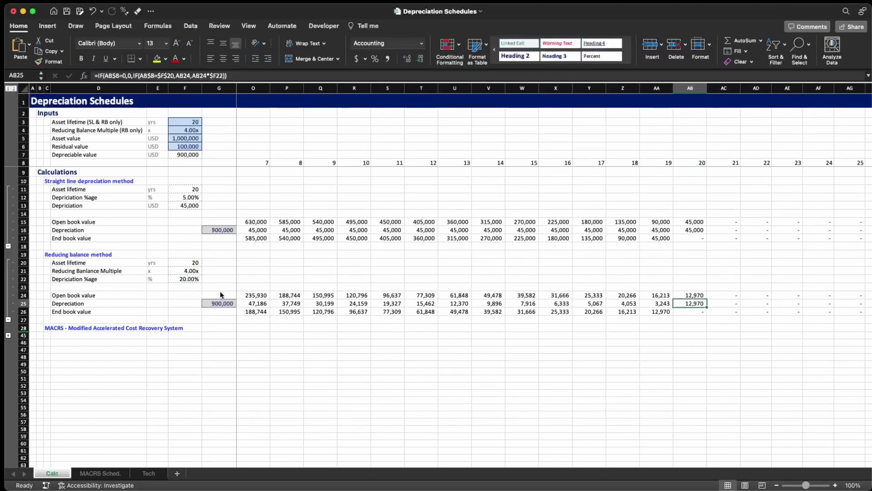
key("Down")
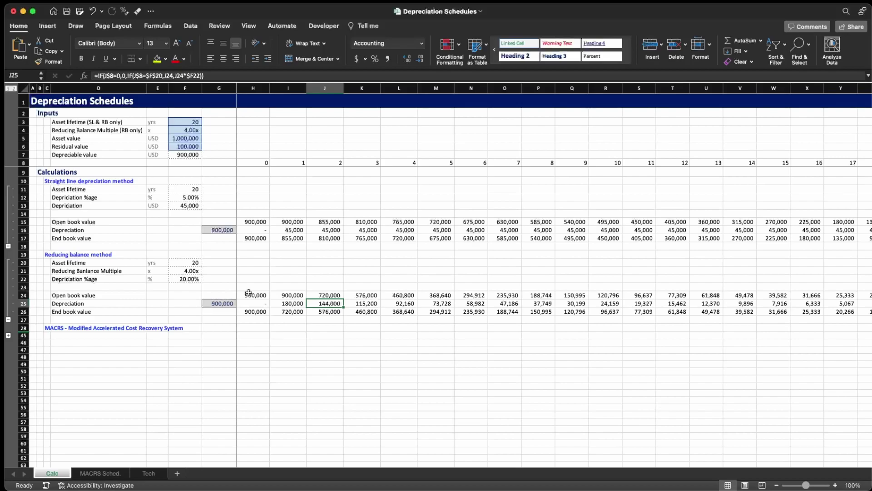
Collapse the reducing balance rows in favour of the expanded MACRS section, and select the MACRS schedule labels in D39:D44
left_click(8, 320)
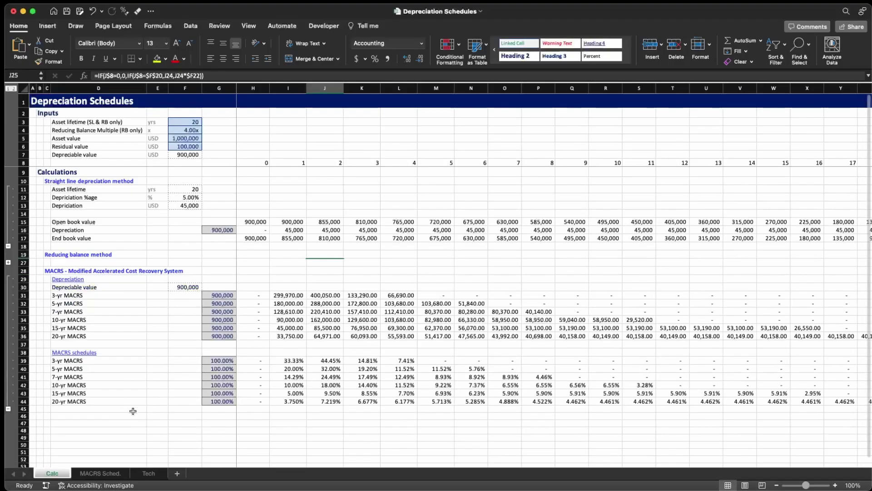
left_click(129, 408)
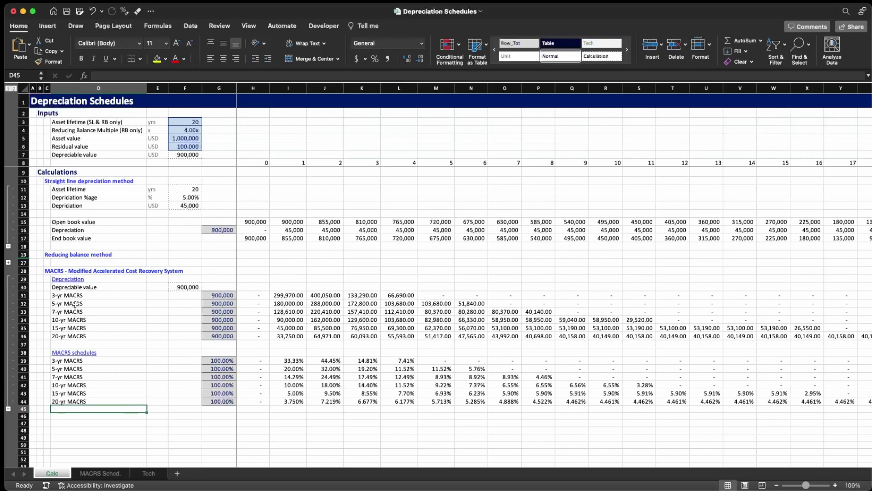
left_click(81, 361)
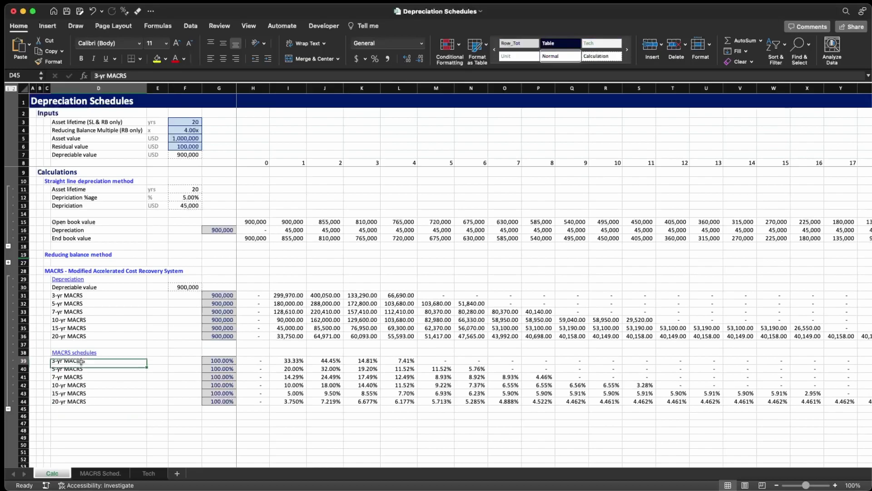
left_click_drag(81, 361, 76, 402)
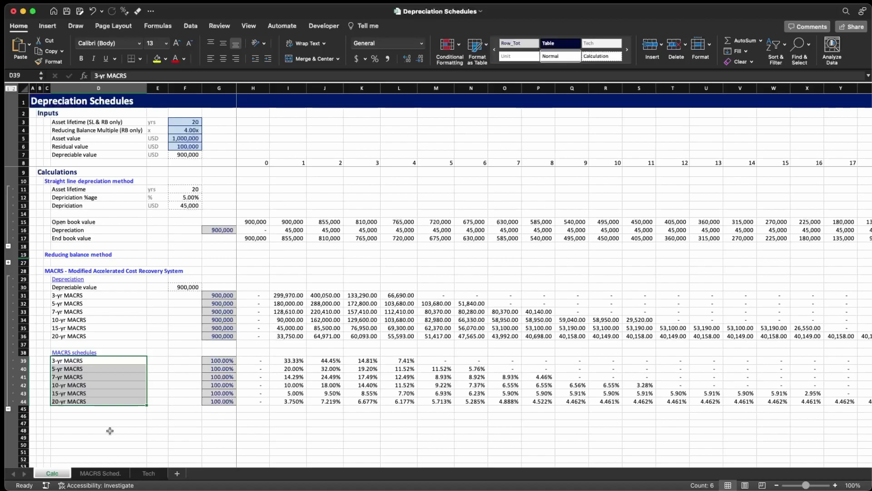
Highlight the 3-yr MACRS schedule percentages in I39:O39 and the whole of row 39 for review
key("Right")
key("Right")
key("Right")
key("Right")
key("Right")
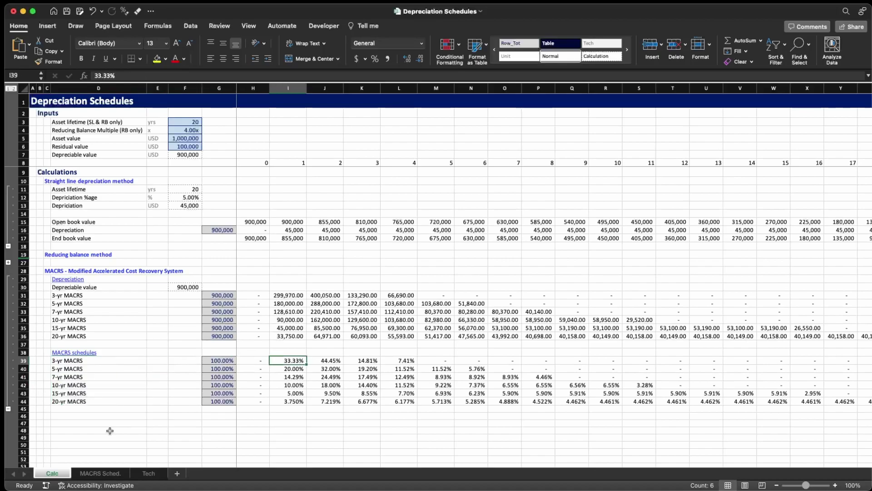
key("shift+Right")
key("shift+Right")
key("shift+Right")
key("shift+Right")
key("shift+Right")
key("shift+Right")
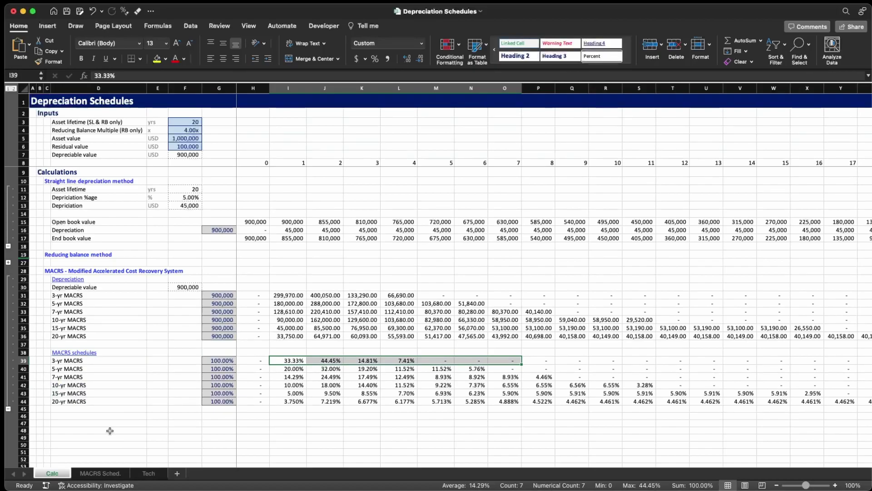
key("shift+space")
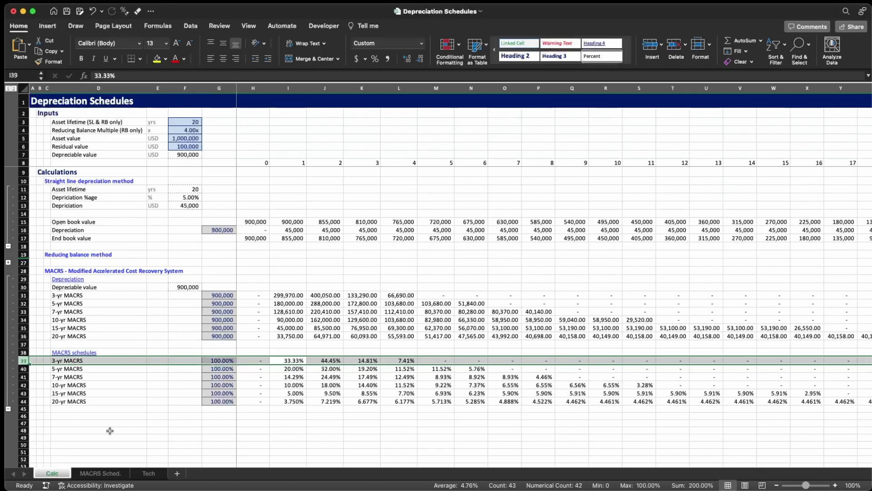
key("shift+BackSpace")
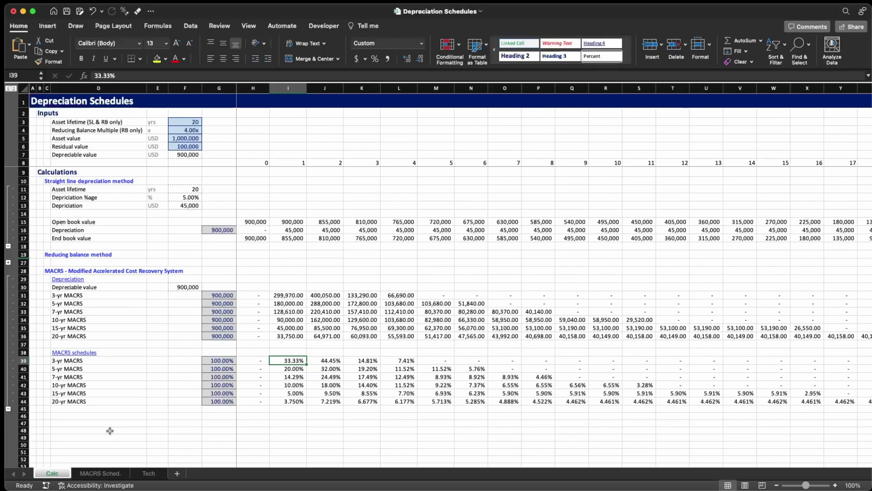
Review the 3-yr MACRS percentages for years 2 to 4 and inspect the range summed by the total in G39
key("Right")
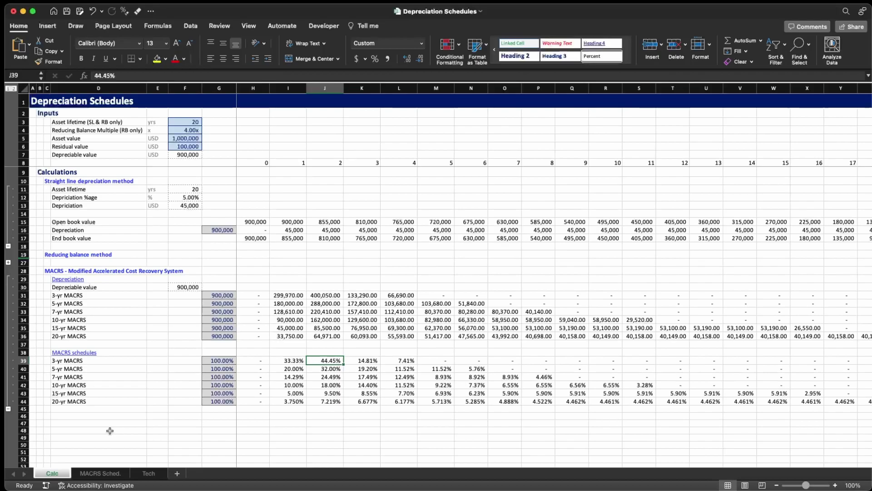
key("Right")
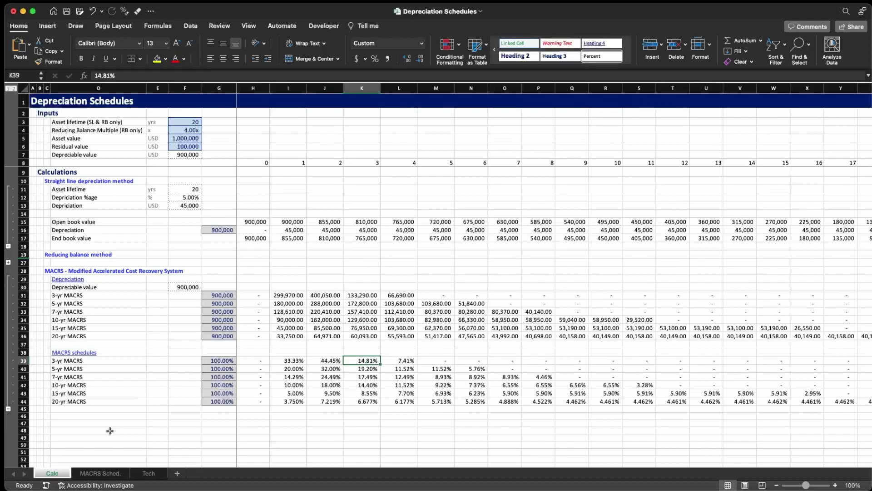
key("Right")
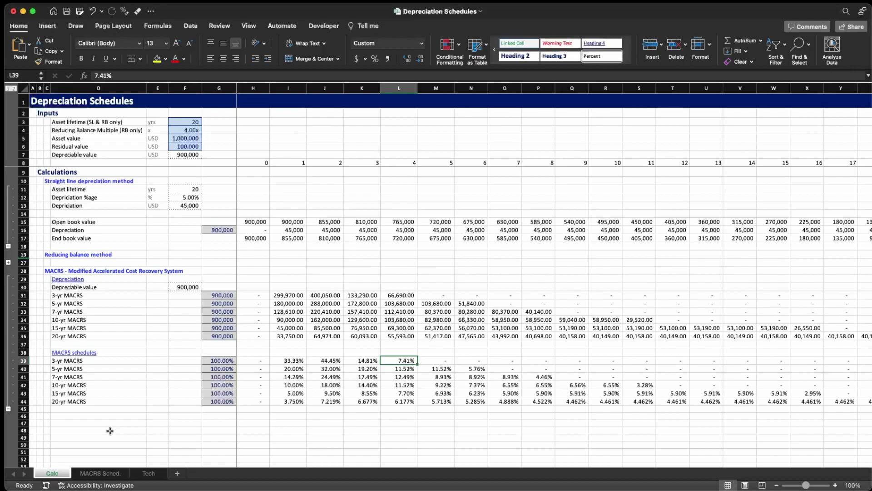
key("Left")
key("Left")
key("Left")
key("Left")
key("Left")
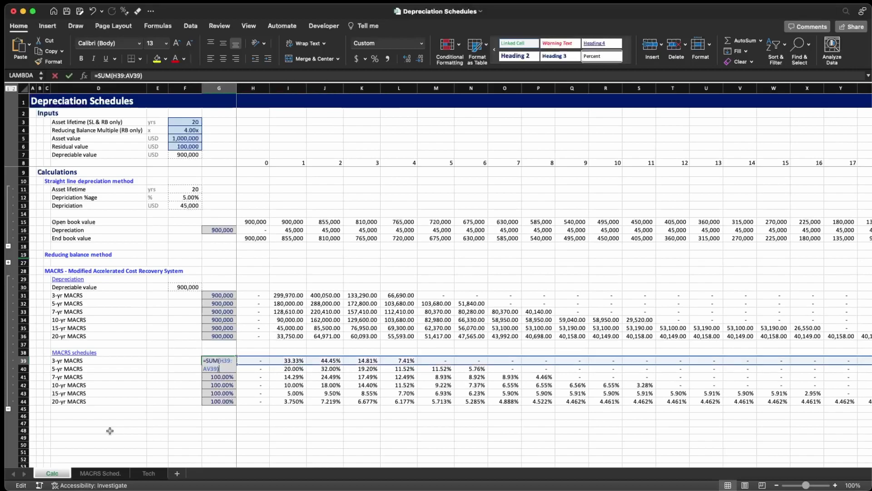
type("P41")
key("Return")
Look through the 7-yr and 5-yr MACRS schedule percentages and go up to the 3-yr depreciation for year 1 in I31
key("Left")
key("Left")
key("Left")
key("Left")
key("Left")
key("Left")
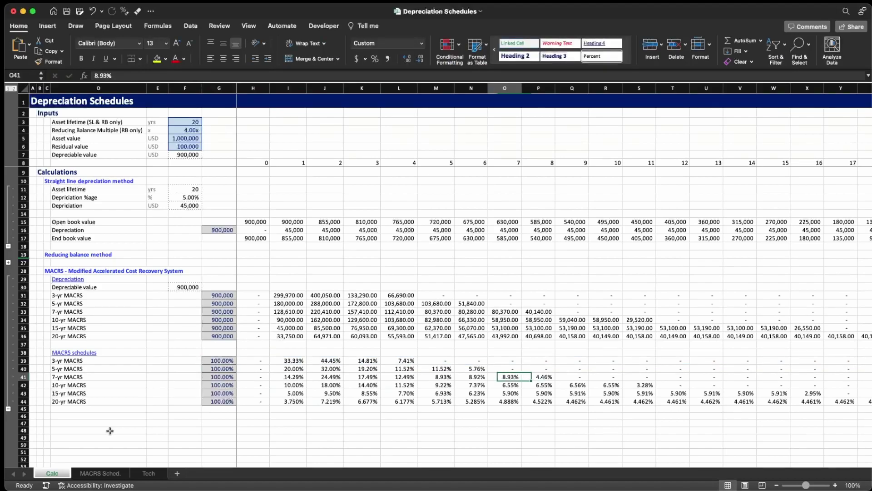
key("Left")
key("Up")
key("Up")
key("Up")
key("Up")
key("Up")
key("Up")
key("Up")
key("Up")
key("Up")
key("Up")
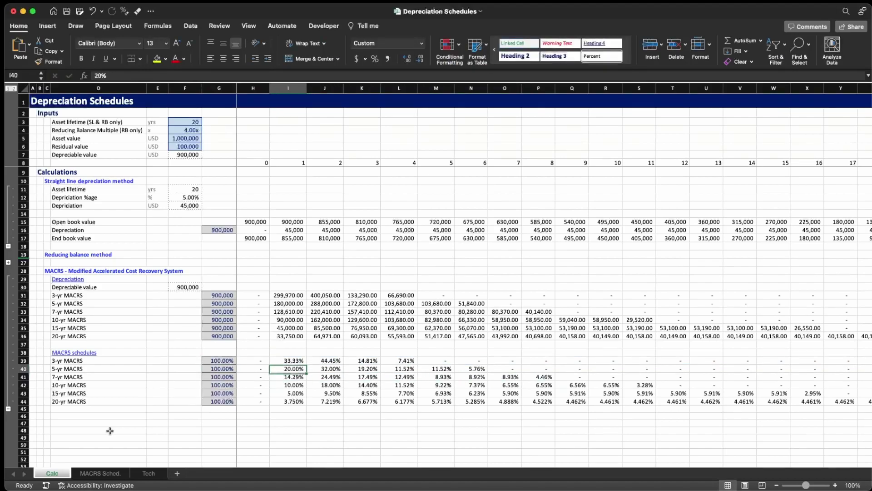
Inspect which cells the 3-yr MACRS depreciation formula in I31 refers to, and compare it with the 5-yr and 7-yr formulas beneath
type("=$F$30*I39")
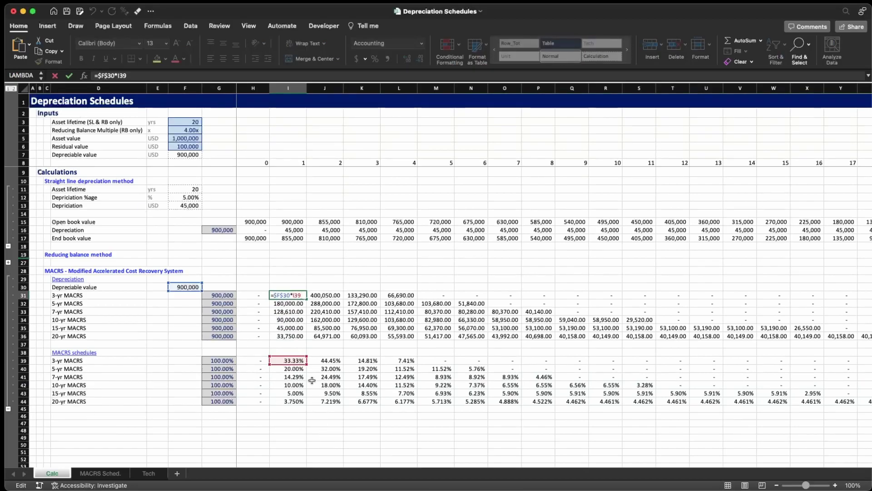
key("ctrl+Return")
key("Down")
key("Down")
key("Down")
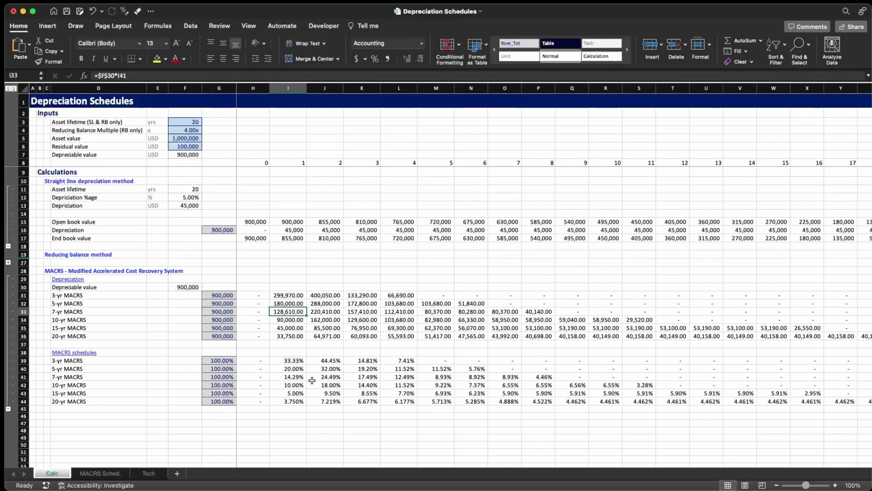
key("Up")
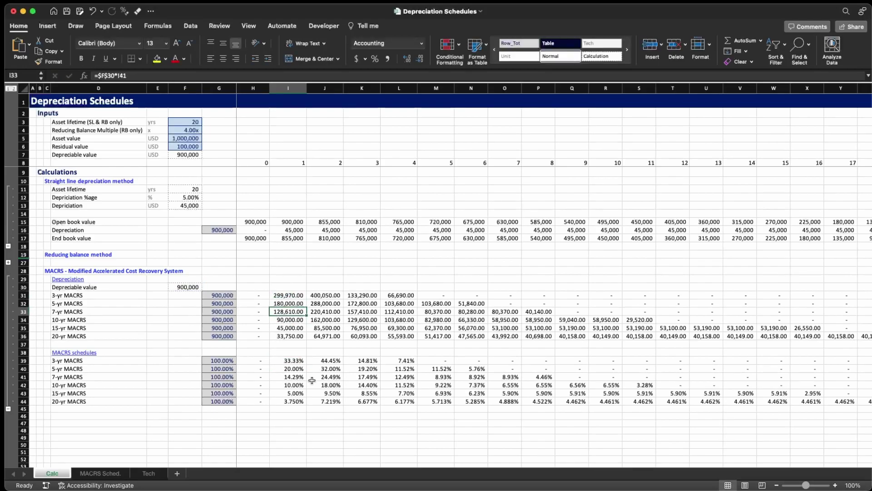